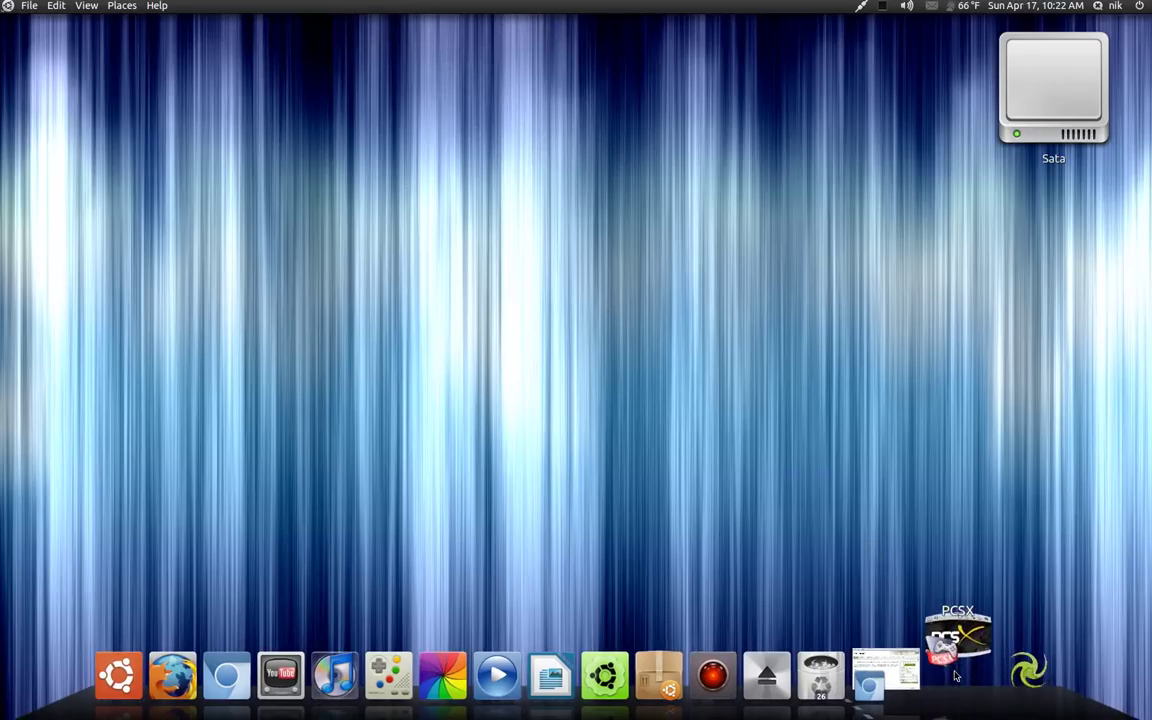
Step: Launch PCSX-Reloaded from the dock and place its window up and left of centre
click(955, 680)
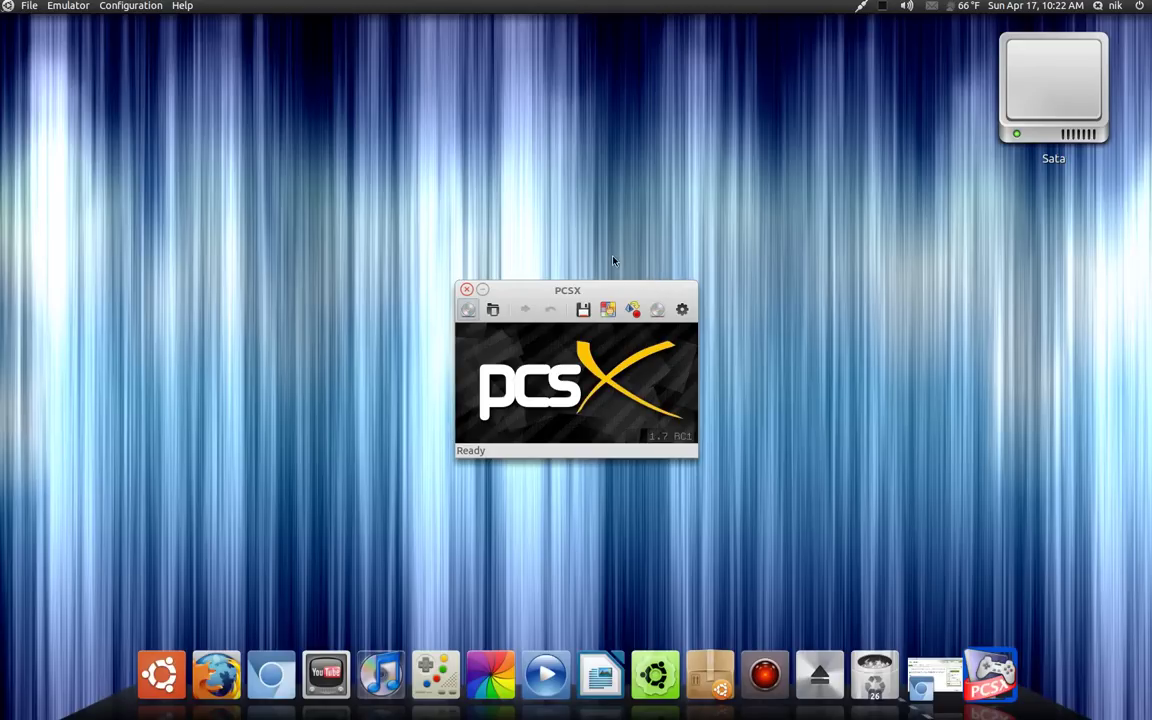
drag(597, 290, 542, 241)
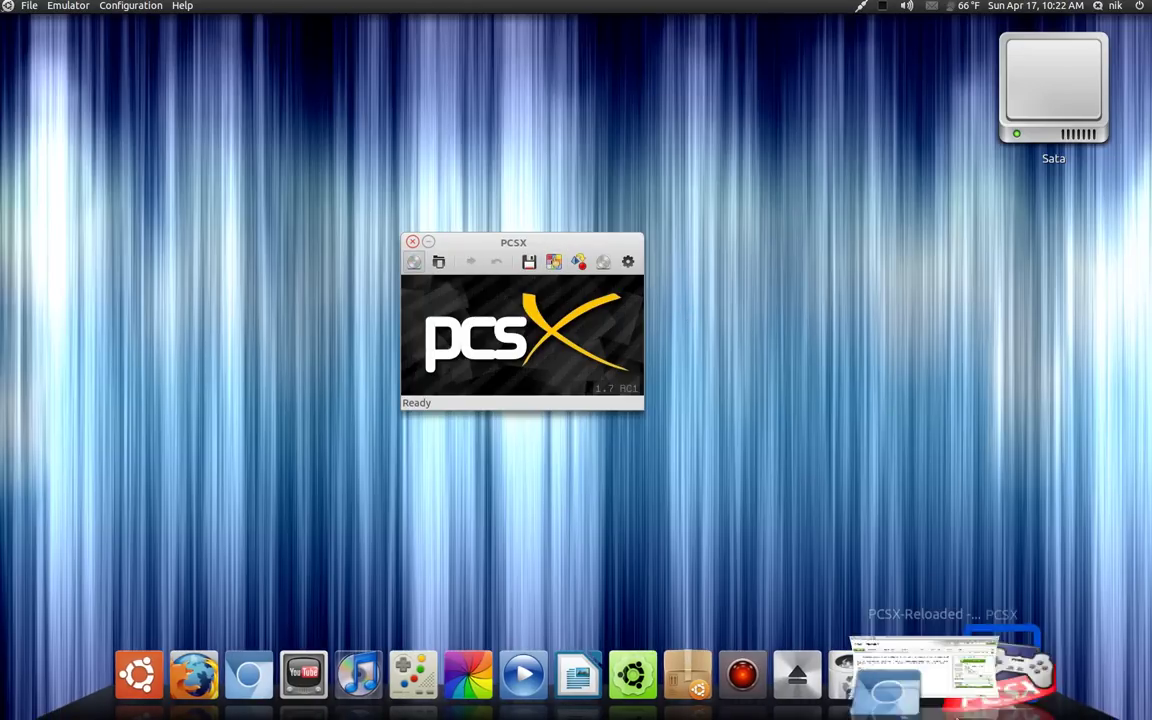
click(925, 675)
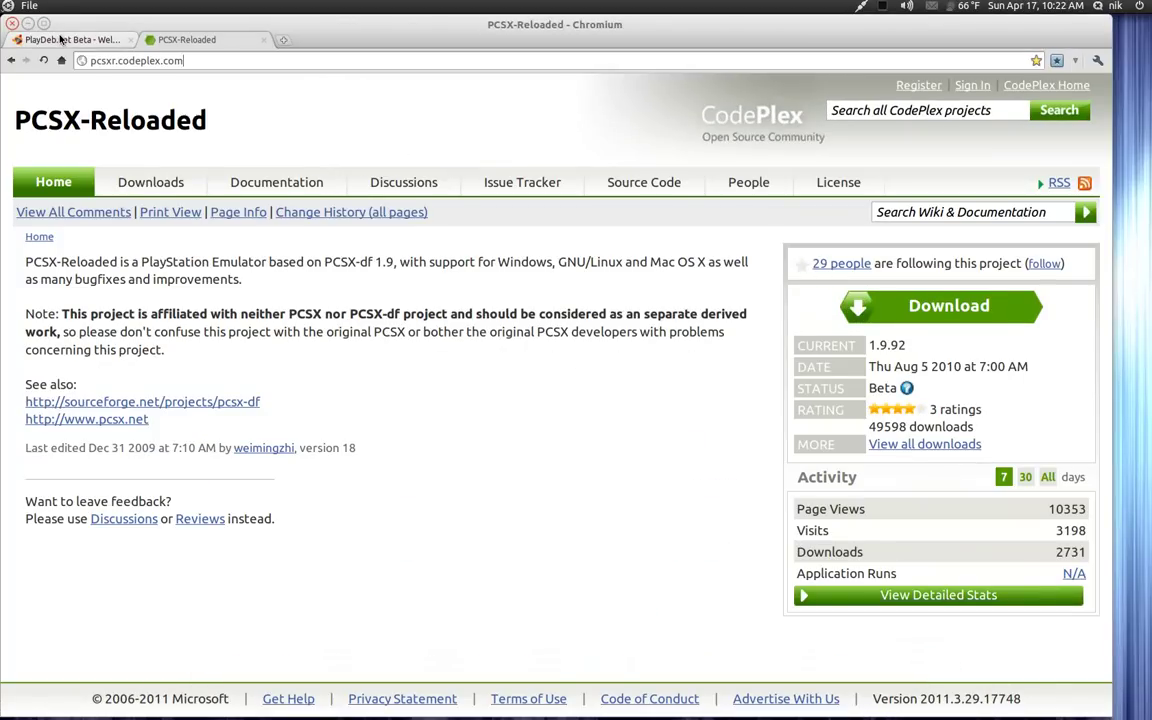
click(60, 39)
scroll(445, 437, down, 2)
scroll(445, 437, down, 5)
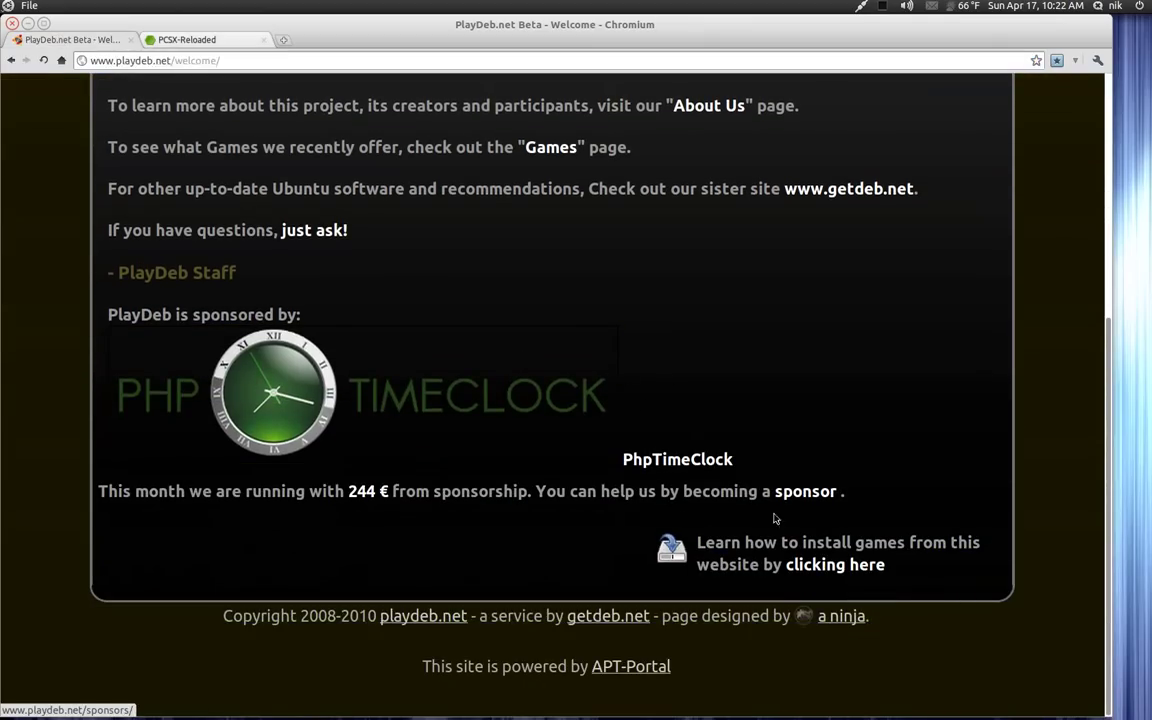
scroll(160, 374, up, 5)
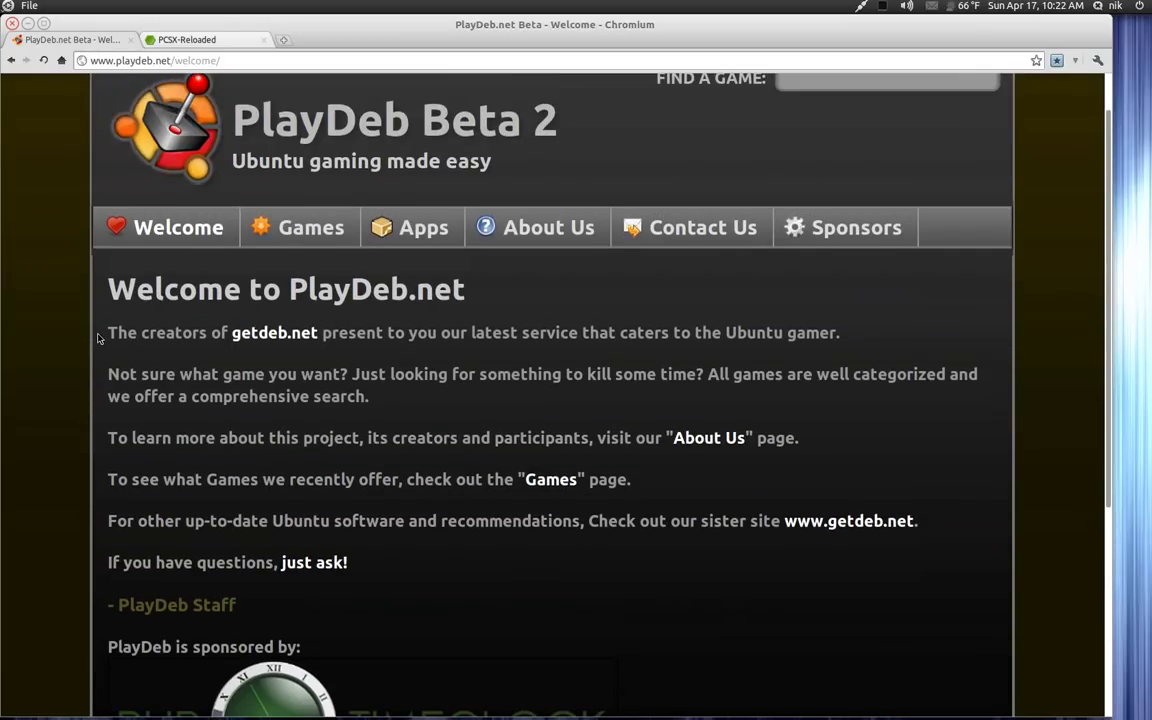
click(172, 40)
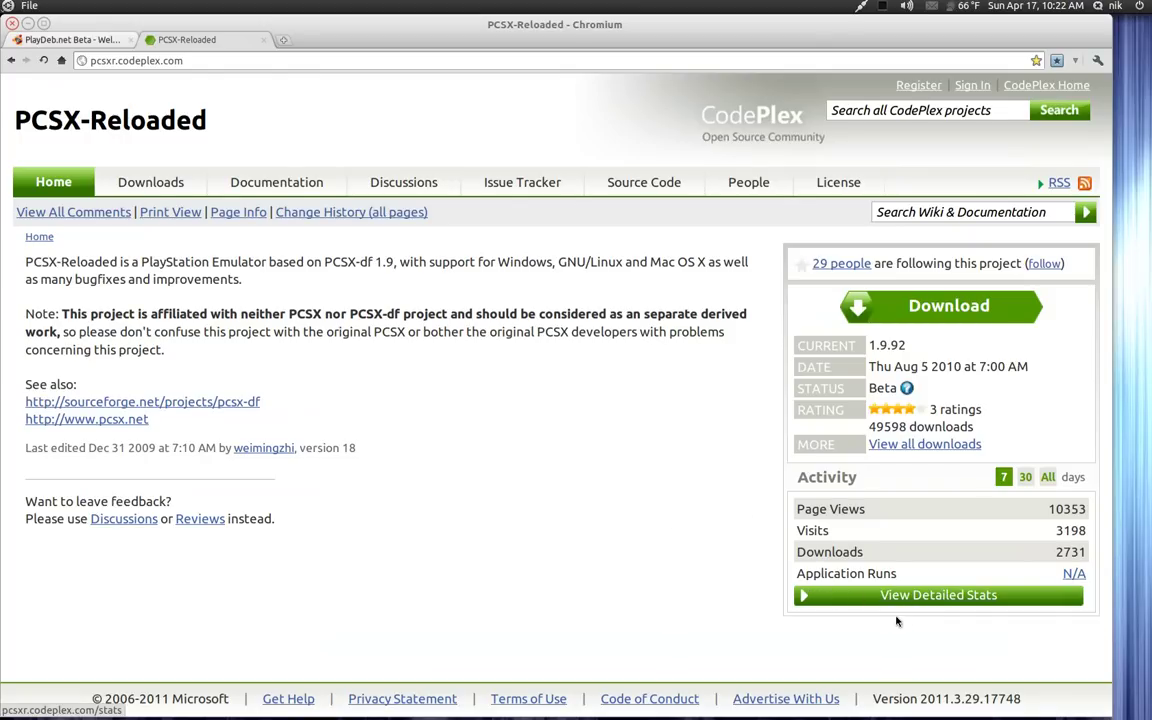
click(907, 446)
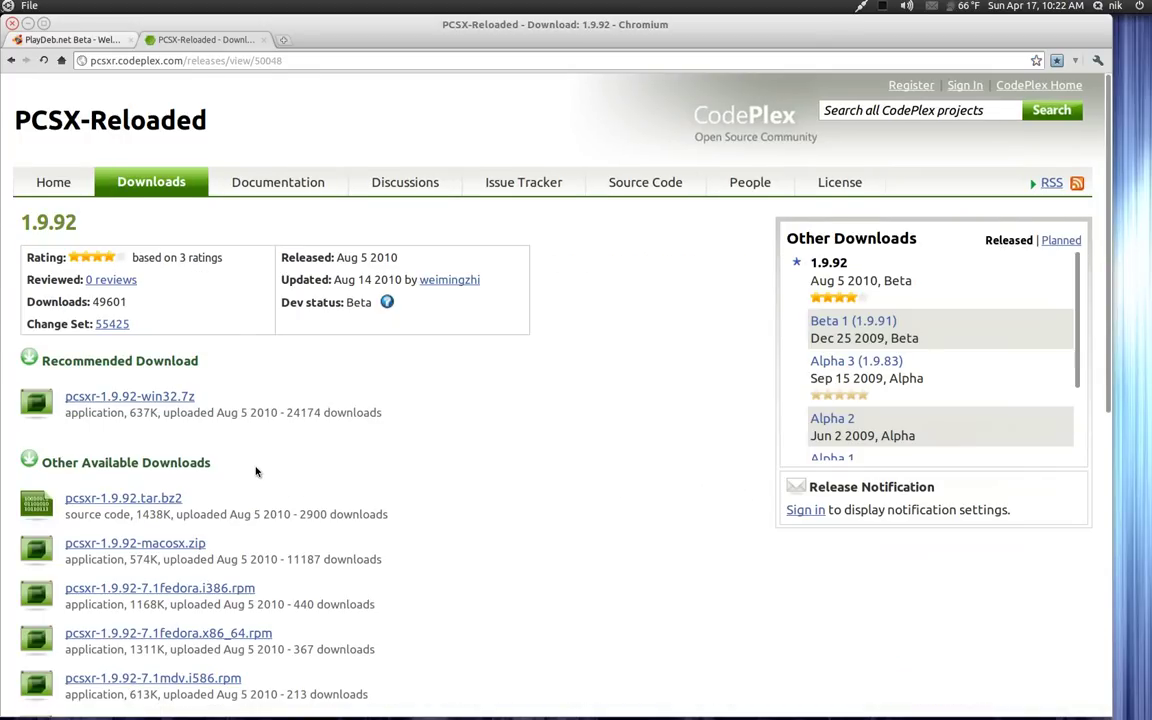
scroll(256, 470, down, 3)
scroll(256, 470, down, 2)
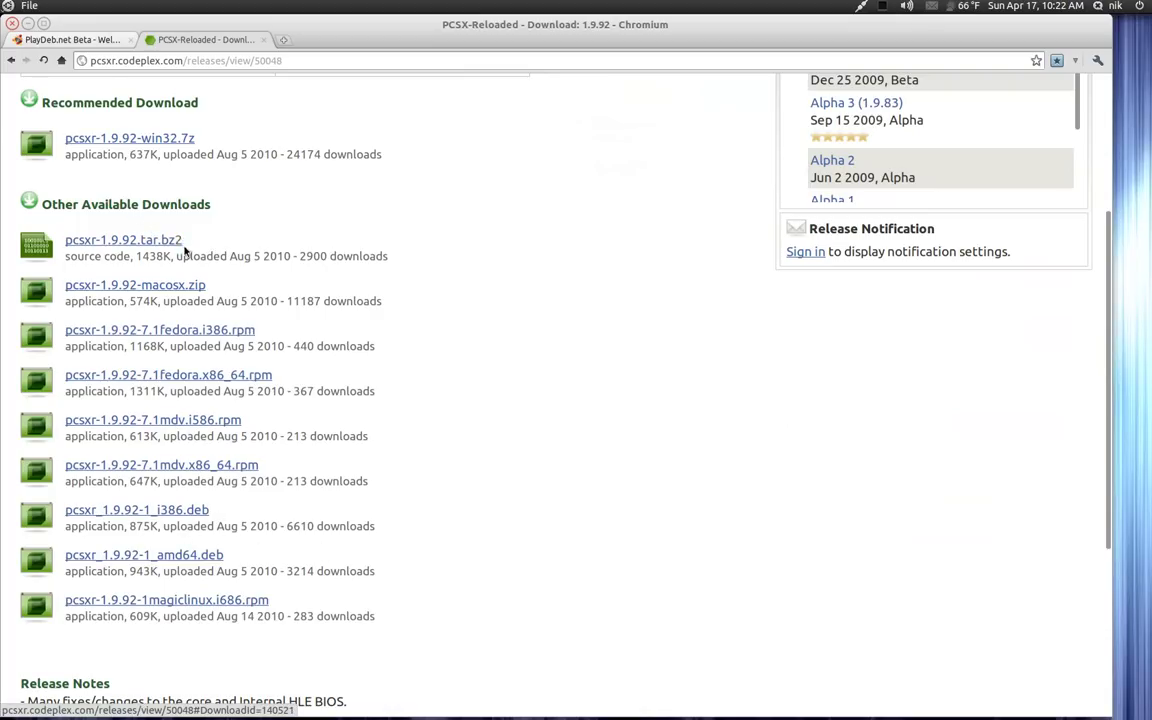
click(30, 24)
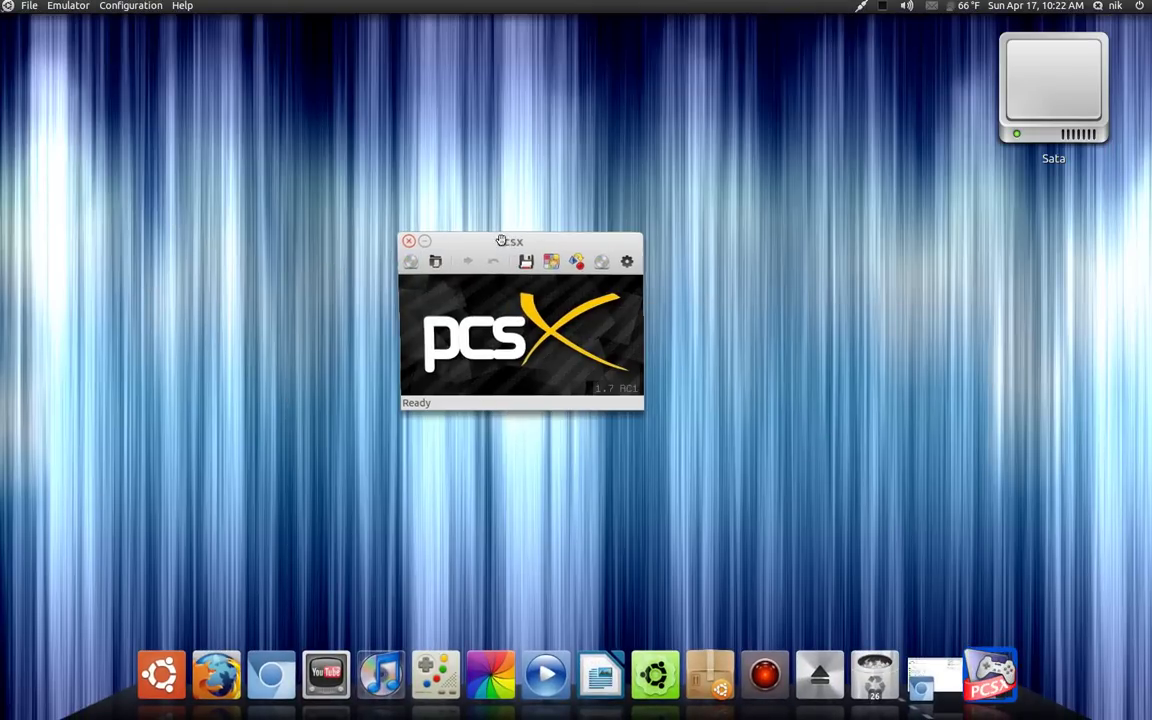
Step: Nudge the PCSX window left, then browse via Run ISO into .Games and pick tekken3
drag(513, 242, 492, 242)
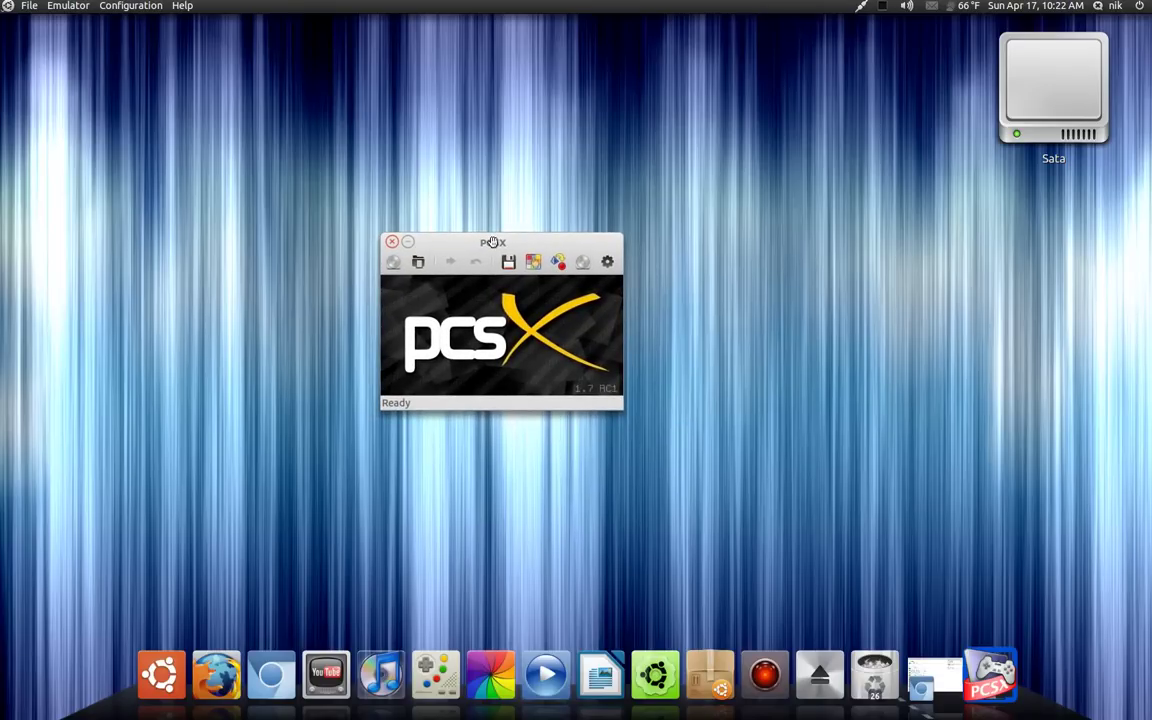
drag(492, 242, 493, 246)
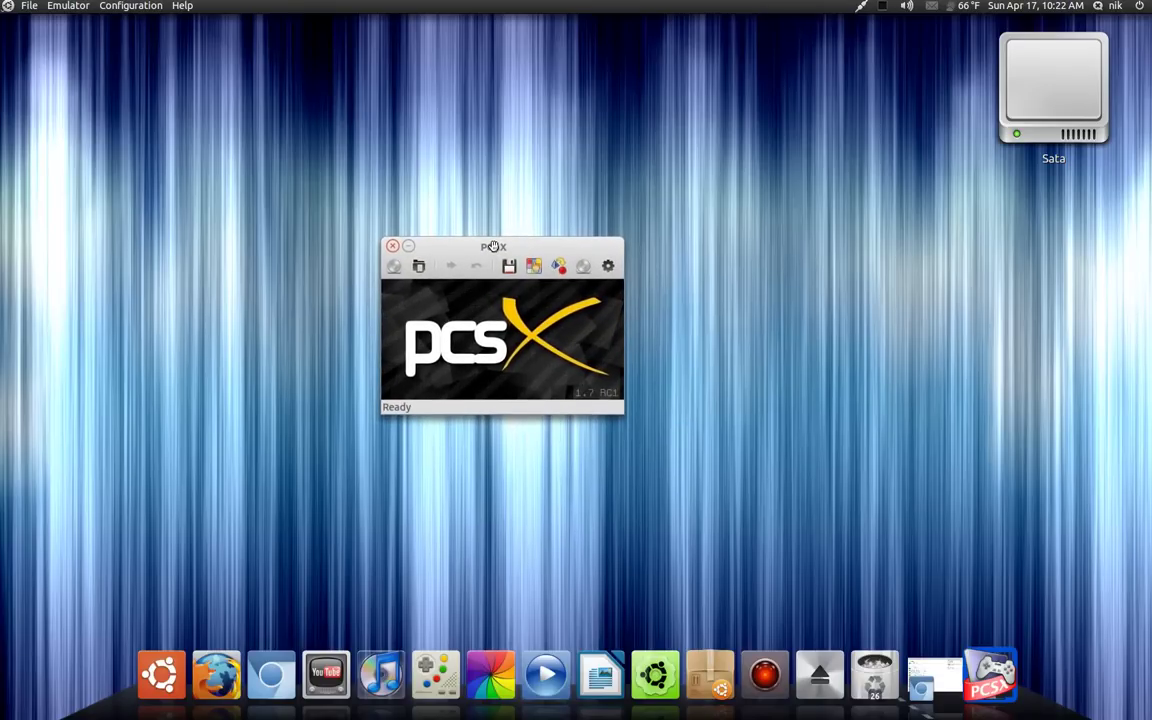
click(420, 266)
click(520, 394)
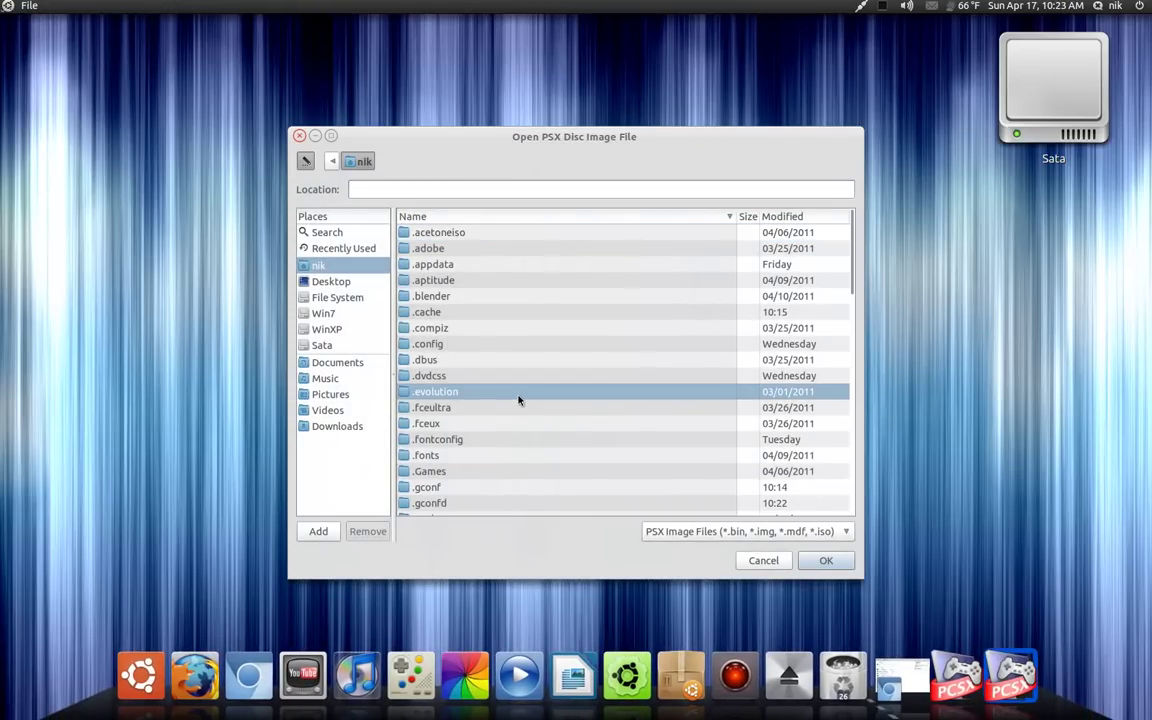
text(.)
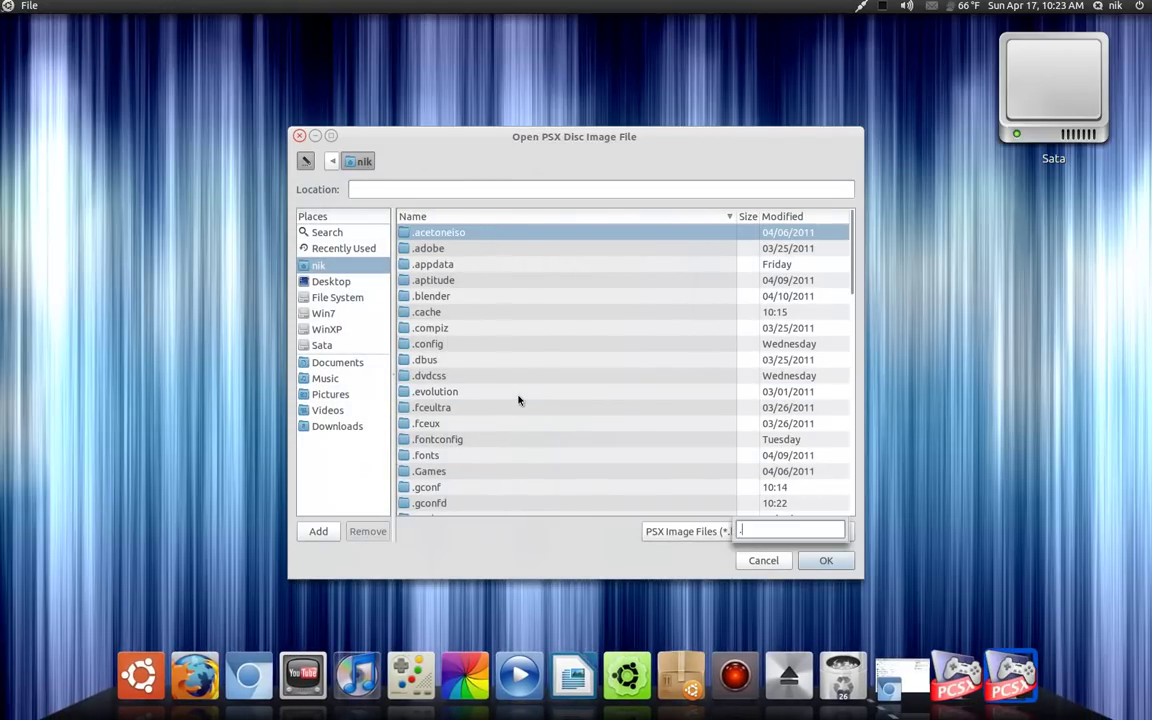
text(g)
key(Return)
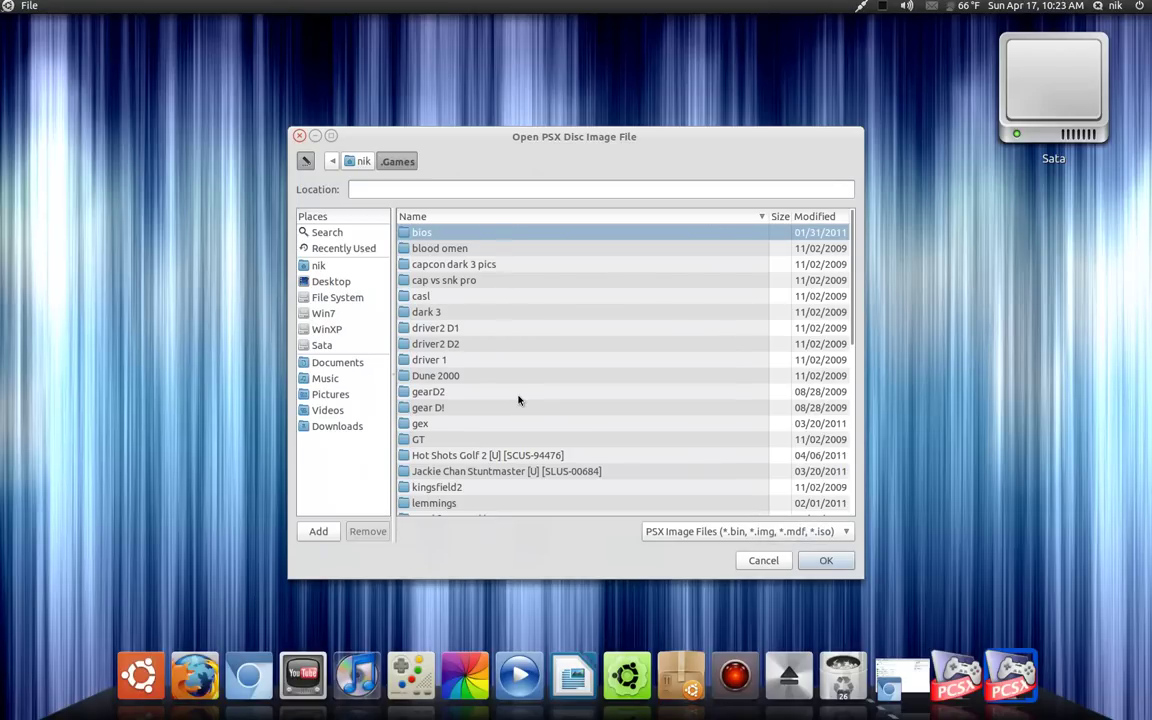
text(t)
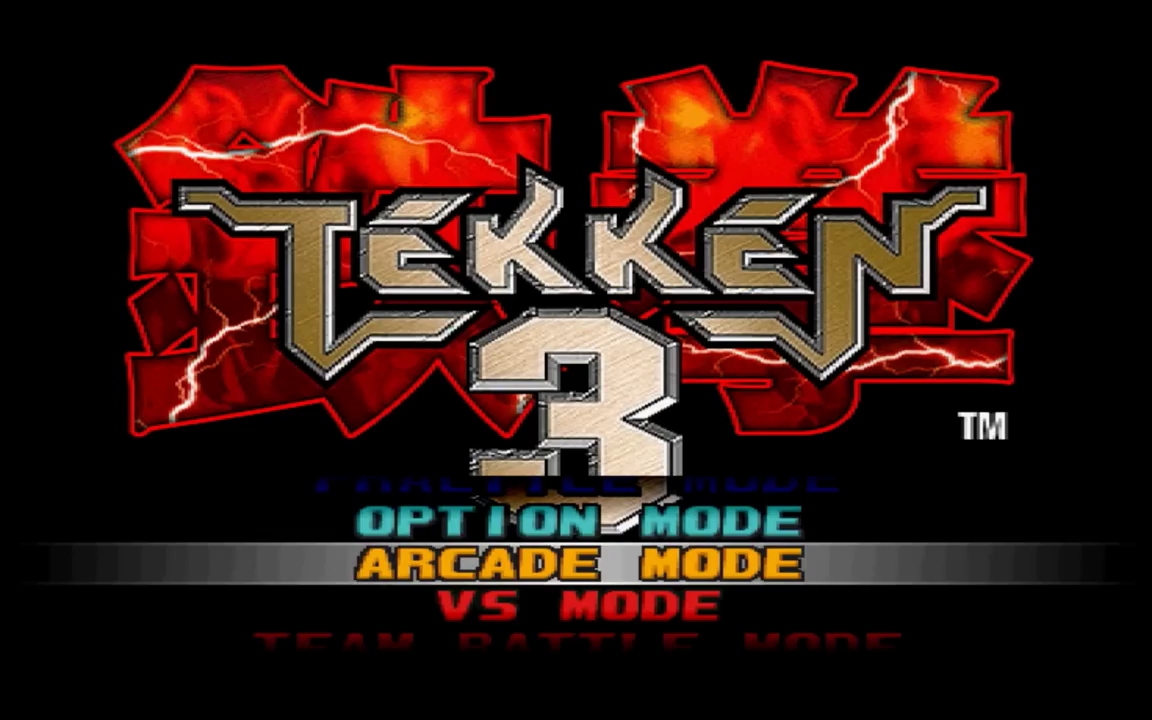
key(Return)
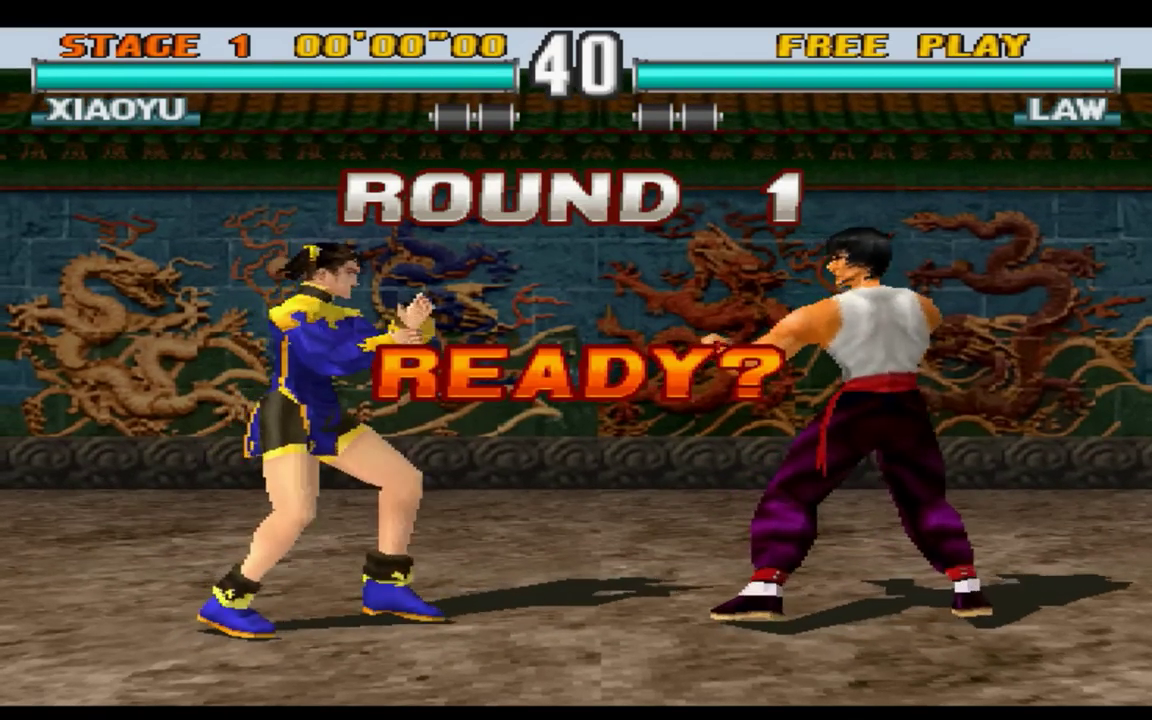
Step: Skip to the title menu, start a Xiaoyu vs Law match, pause it and exit fullscreen
key(Return)
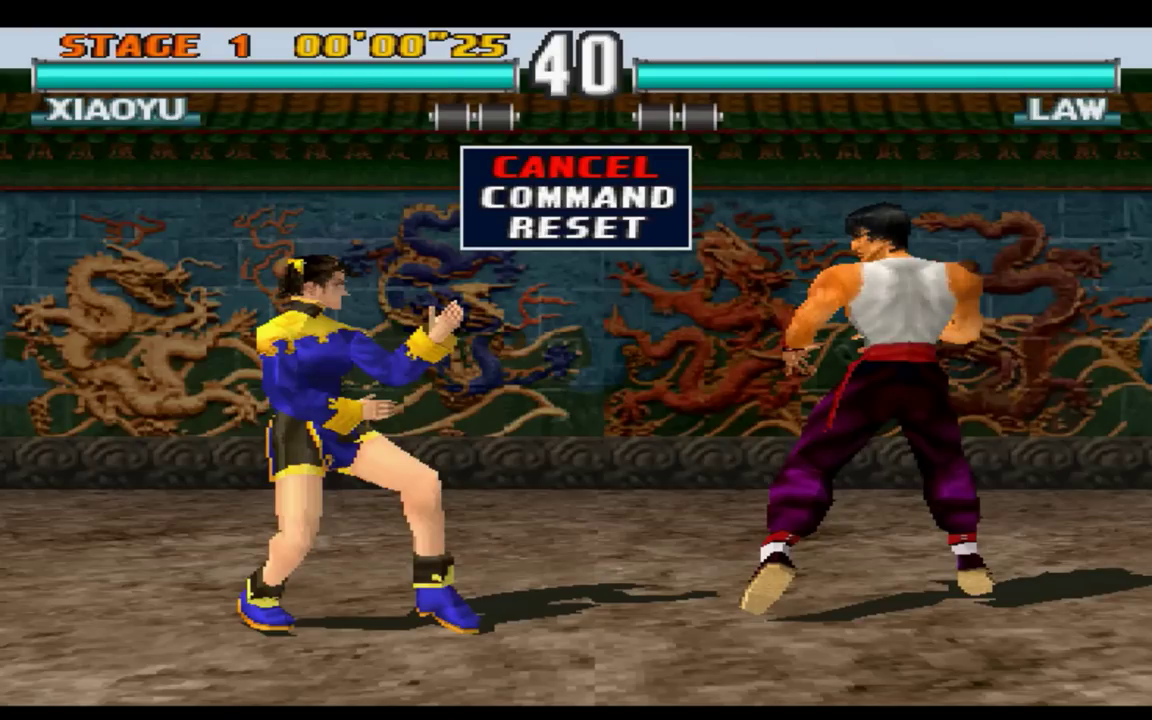
key(Escape)
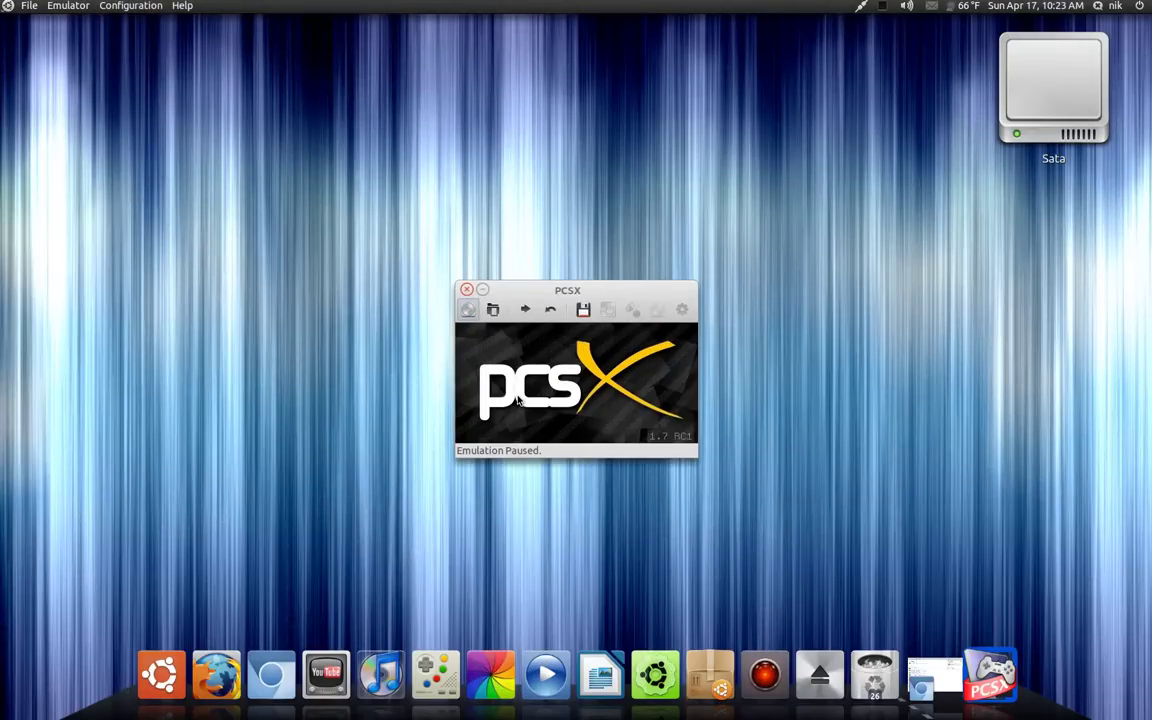
Step: Close the paused PCSX and relaunch it through GNOME Do with 'pc', then focus its window
click(466, 289)
key(super+space)
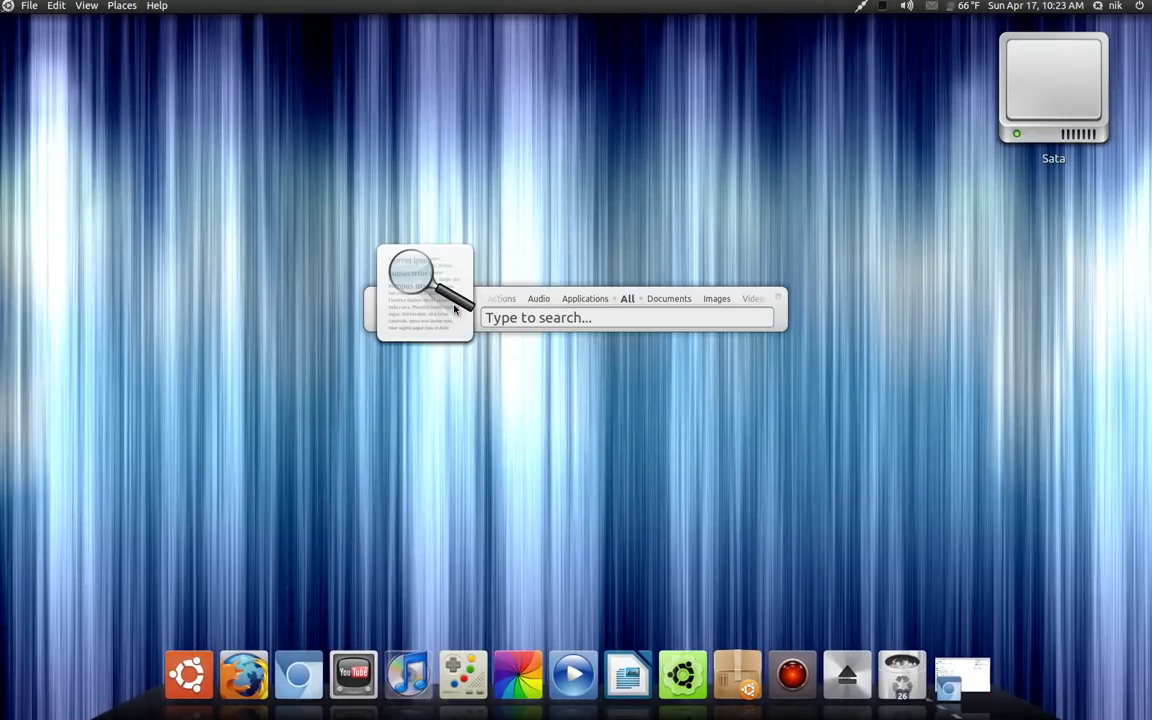
text(pc)
key(Return)
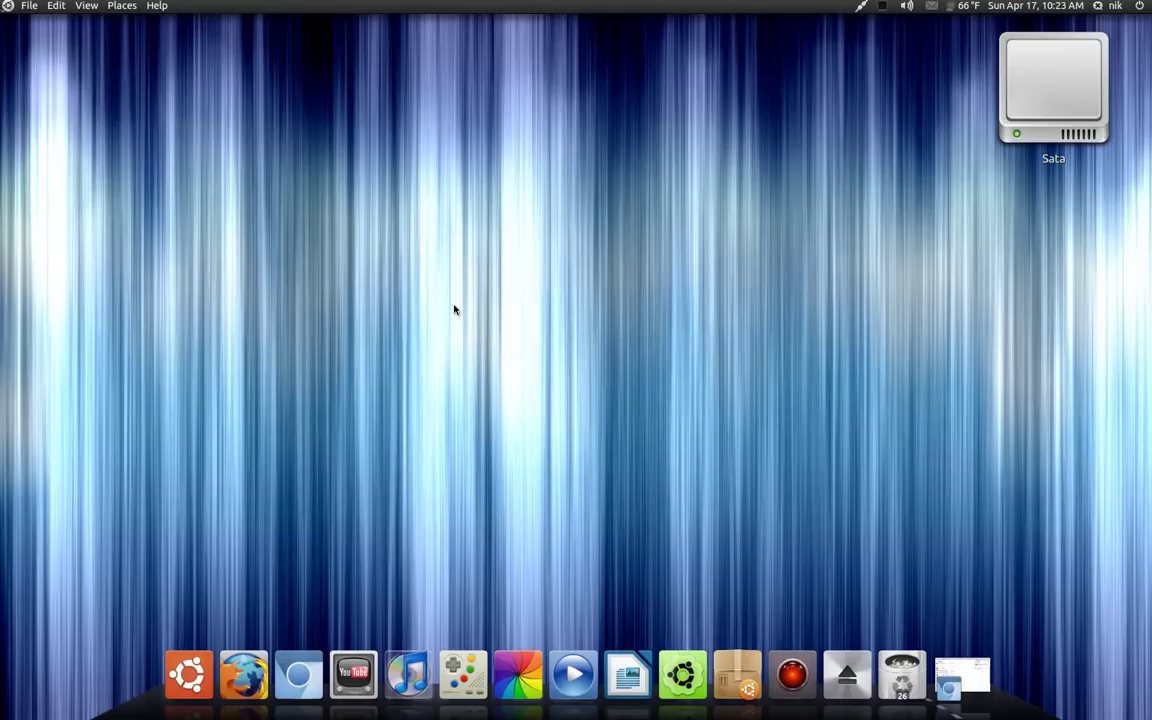
click(183, 50)
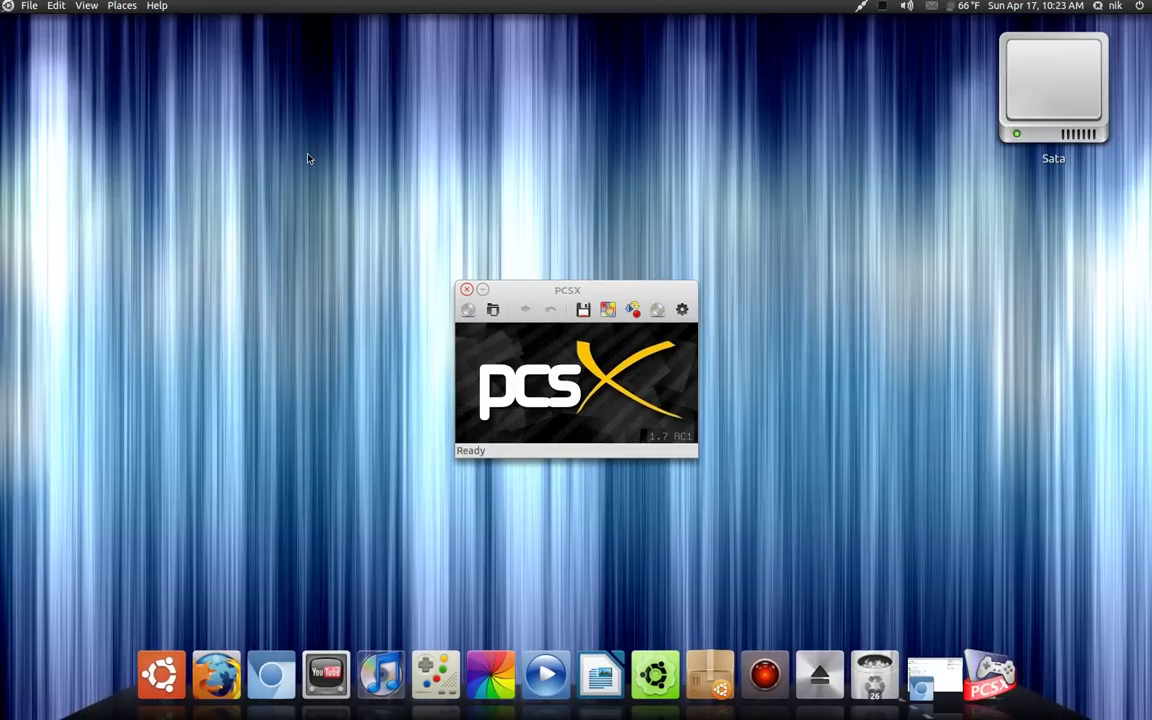
click(616, 290)
Step: Set Graphics to OpenGL Driver 1.1.78 and arrange Configure PCSX beside the main window
click(130, 5)
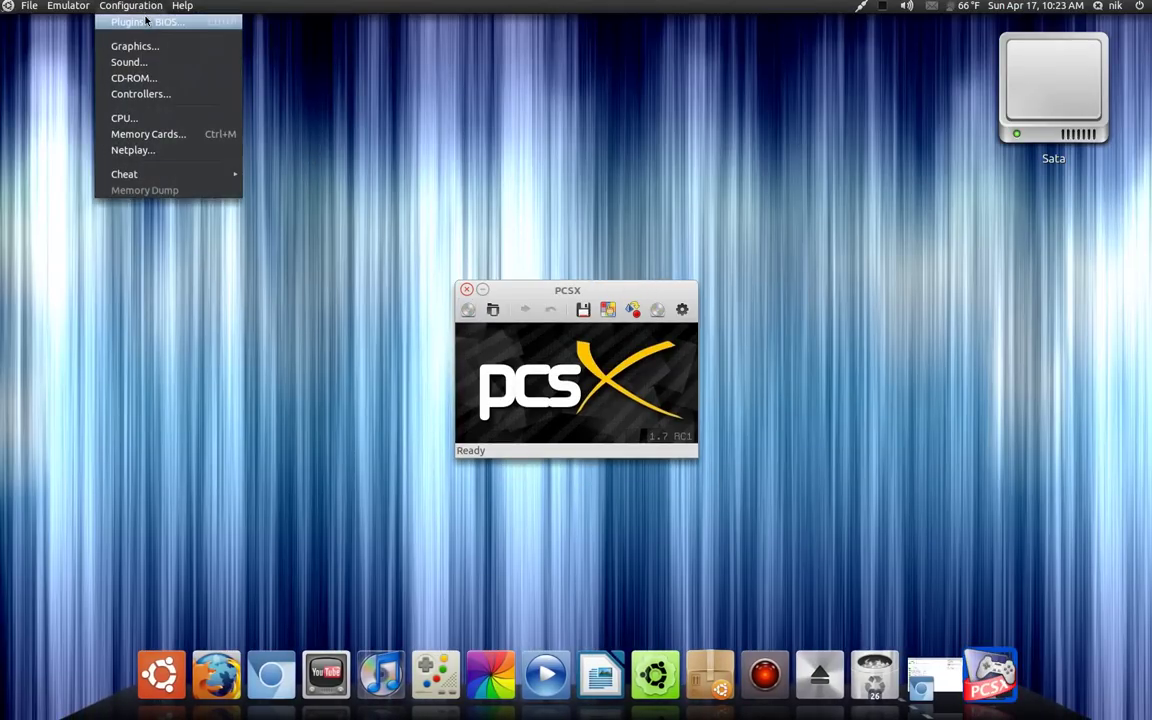
click(148, 30)
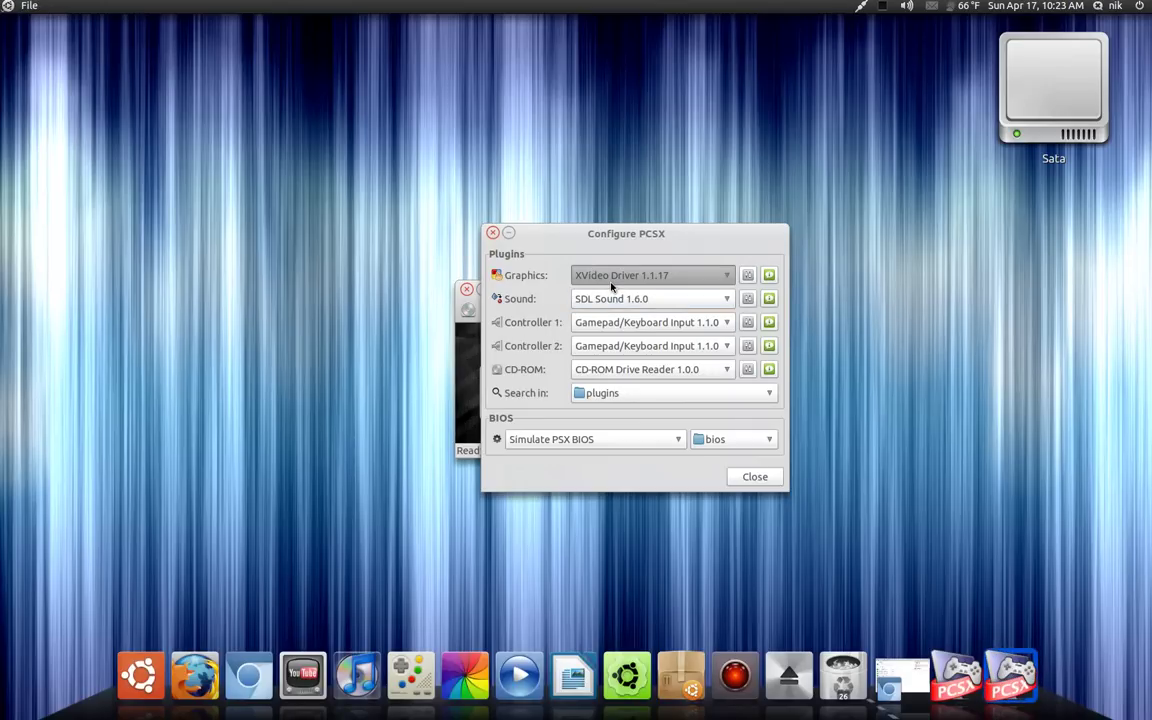
click(612, 280)
click(612, 280)
click(614, 280)
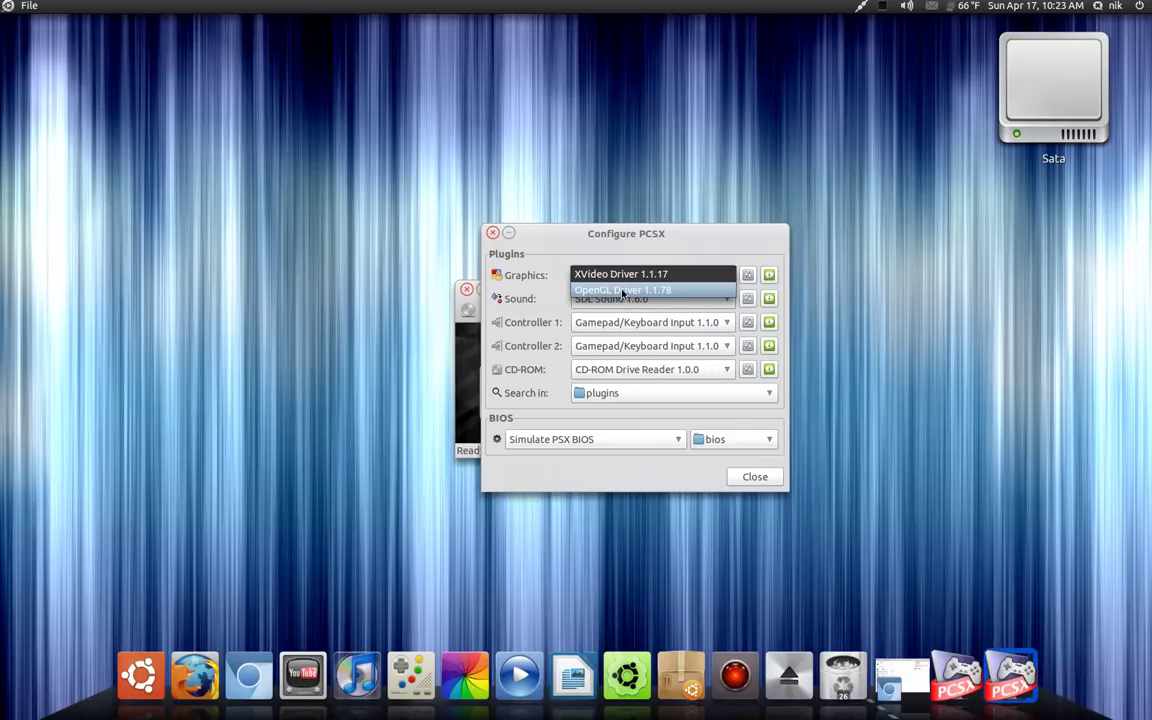
click(622, 291)
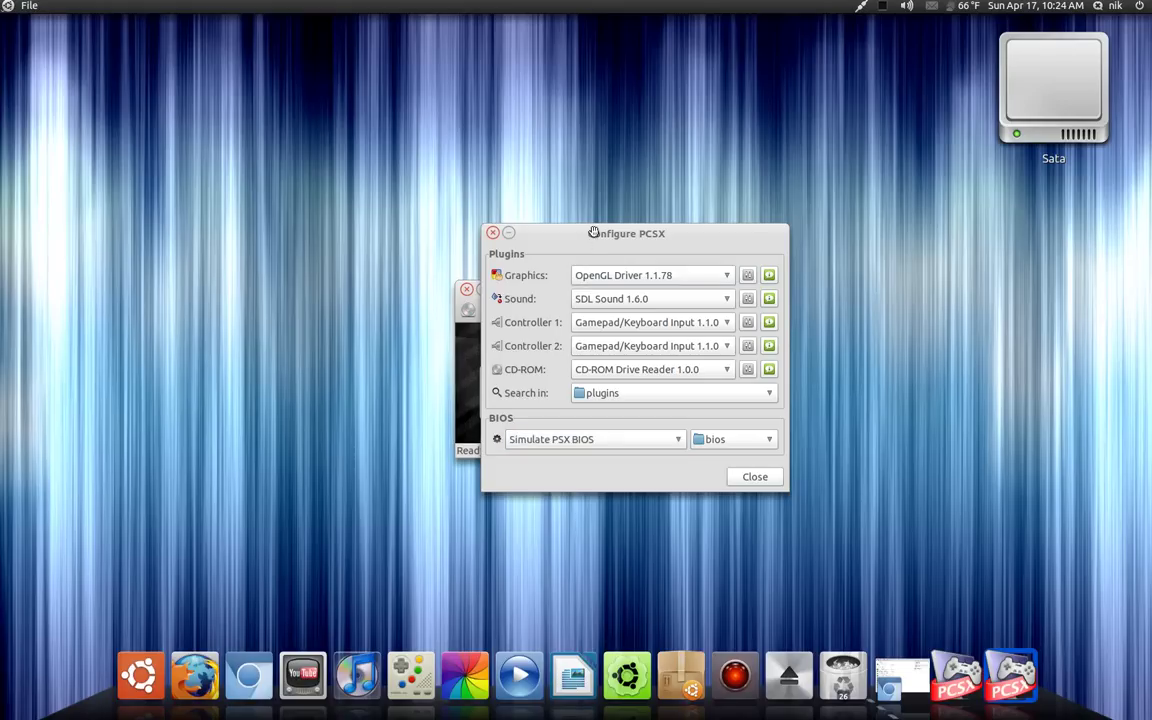
drag(594, 233, 273, 179)
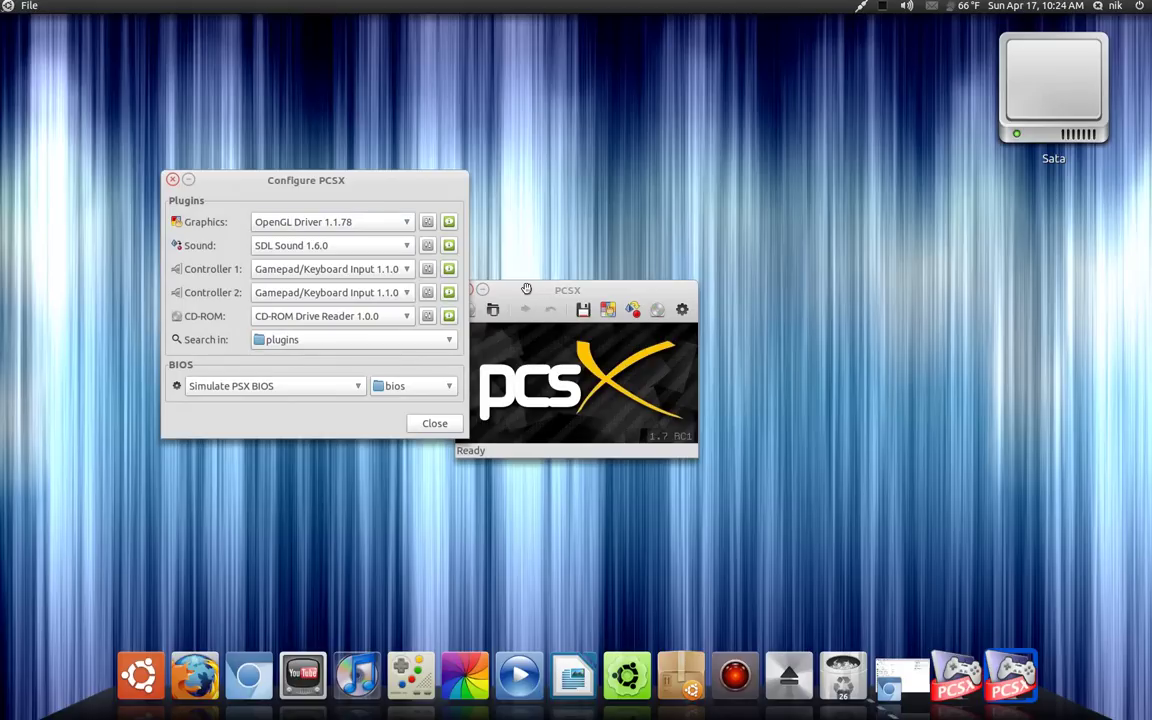
drag(525, 290, 623, 207)
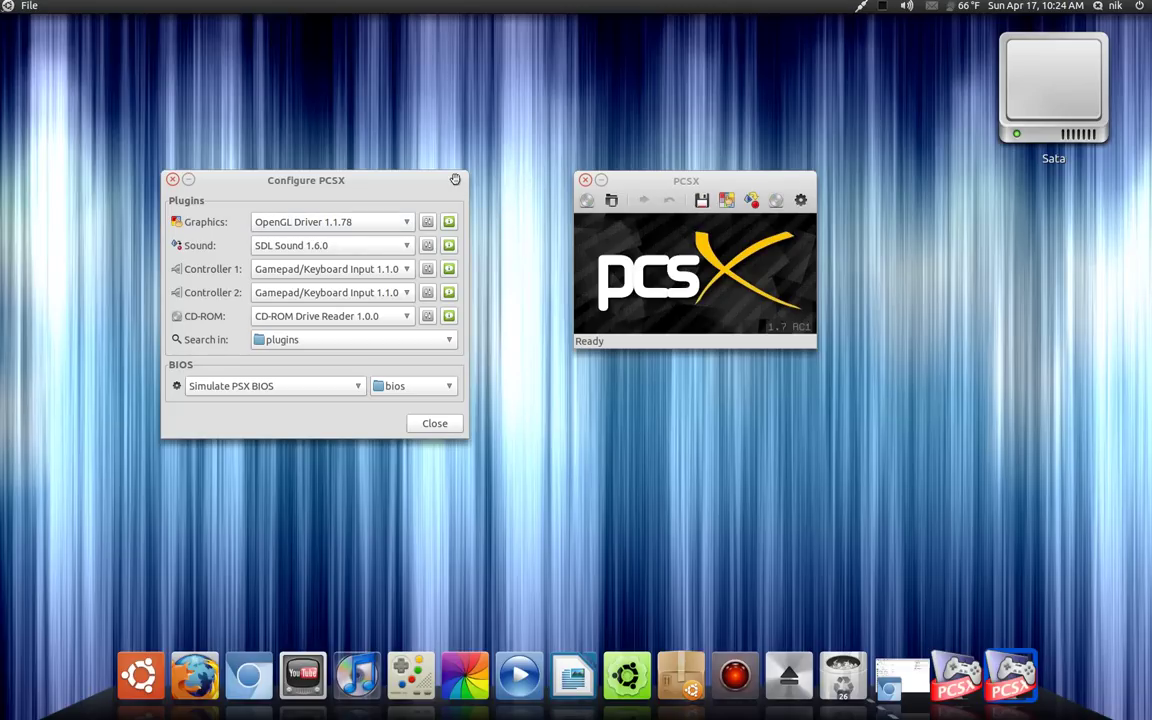
drag(455, 183, 489, 201)
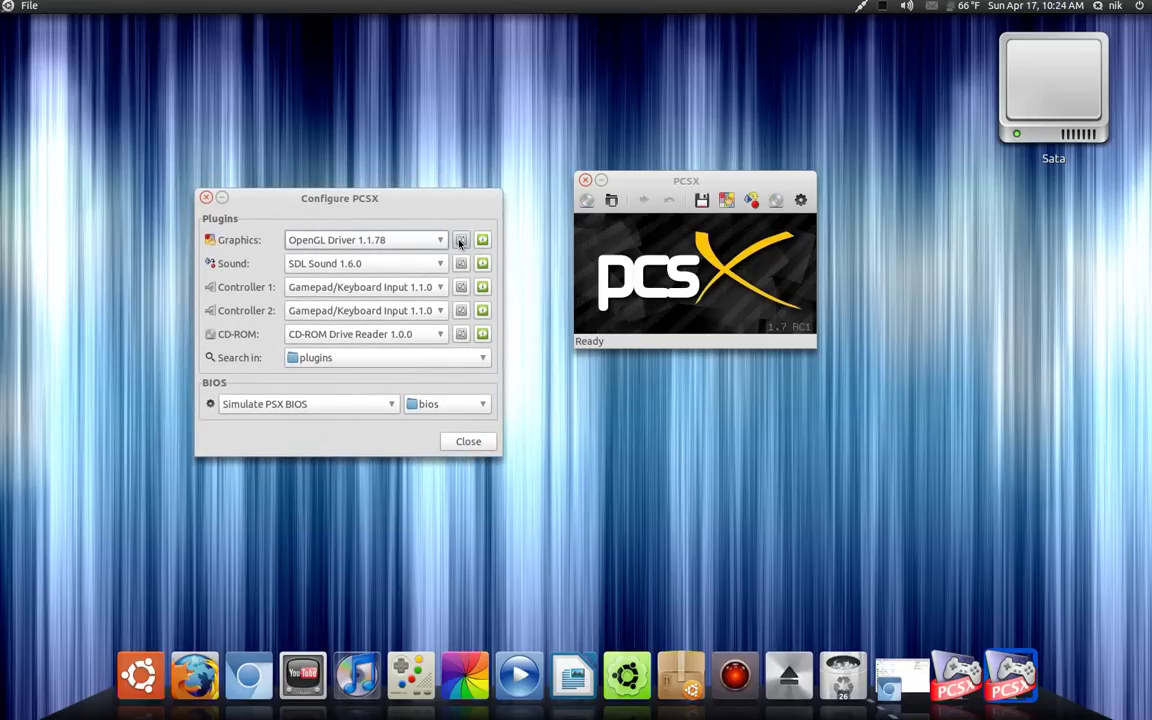
click(459, 240)
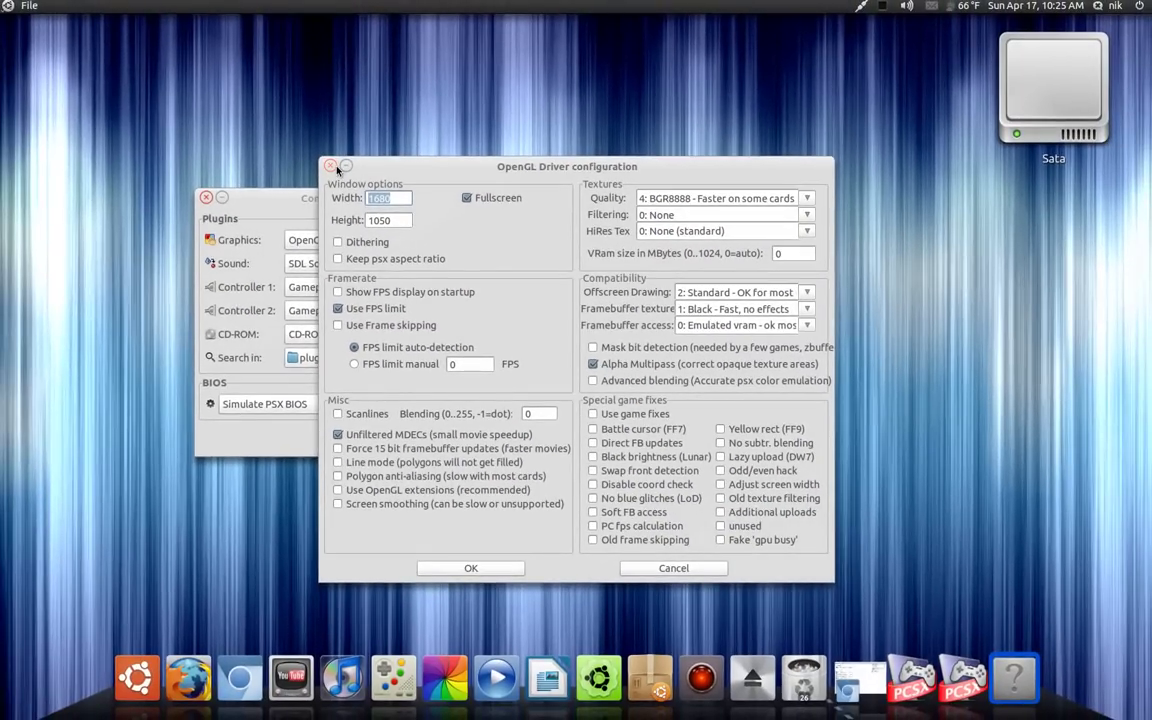
click(332, 166)
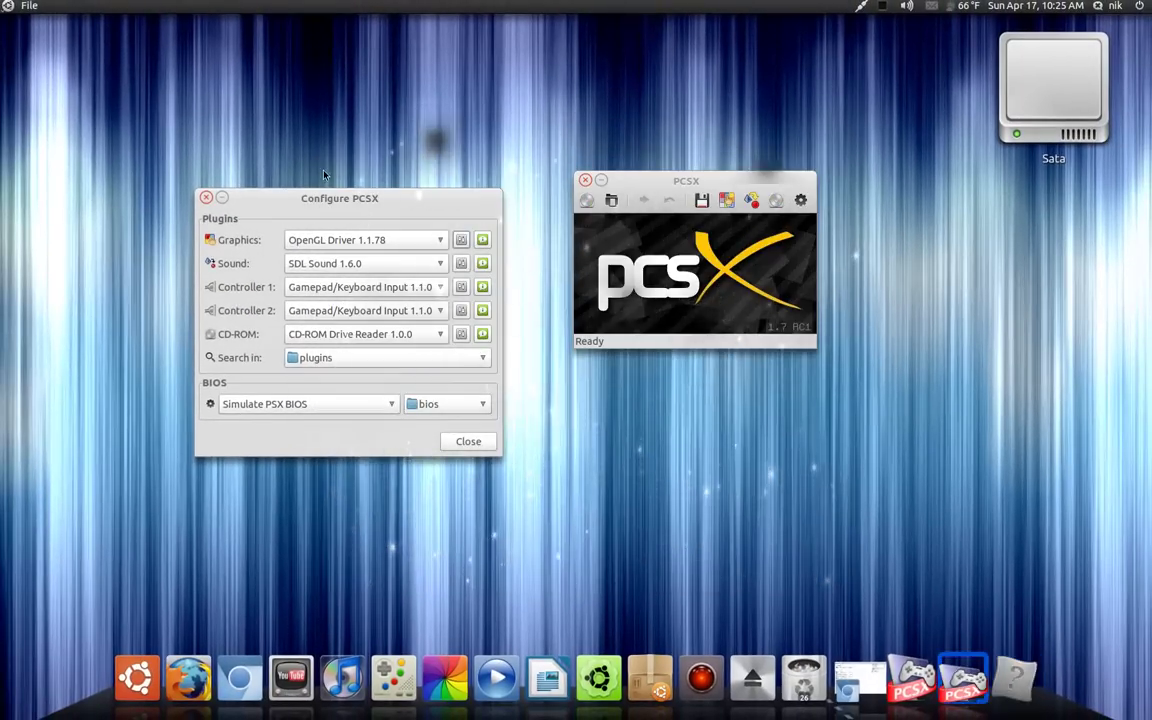
Step: Close Configure PCSX and run IMAGE.img from the .Games/tekken3 folder
click(205, 198)
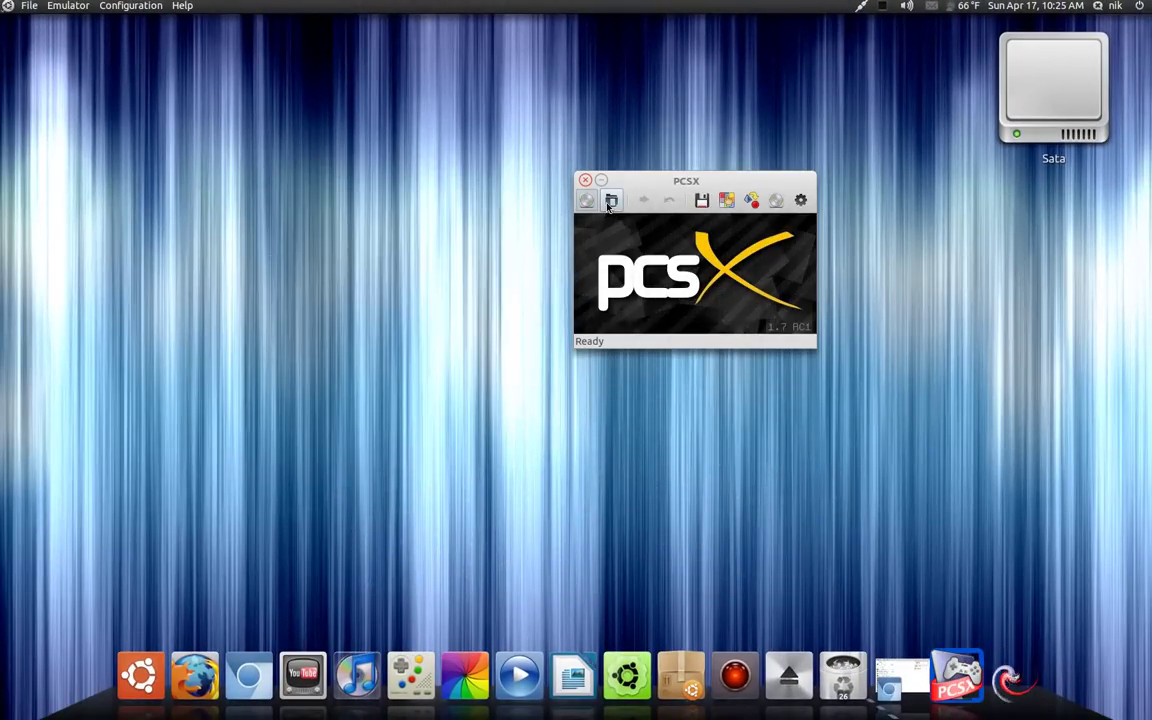
click(611, 200)
text(.)
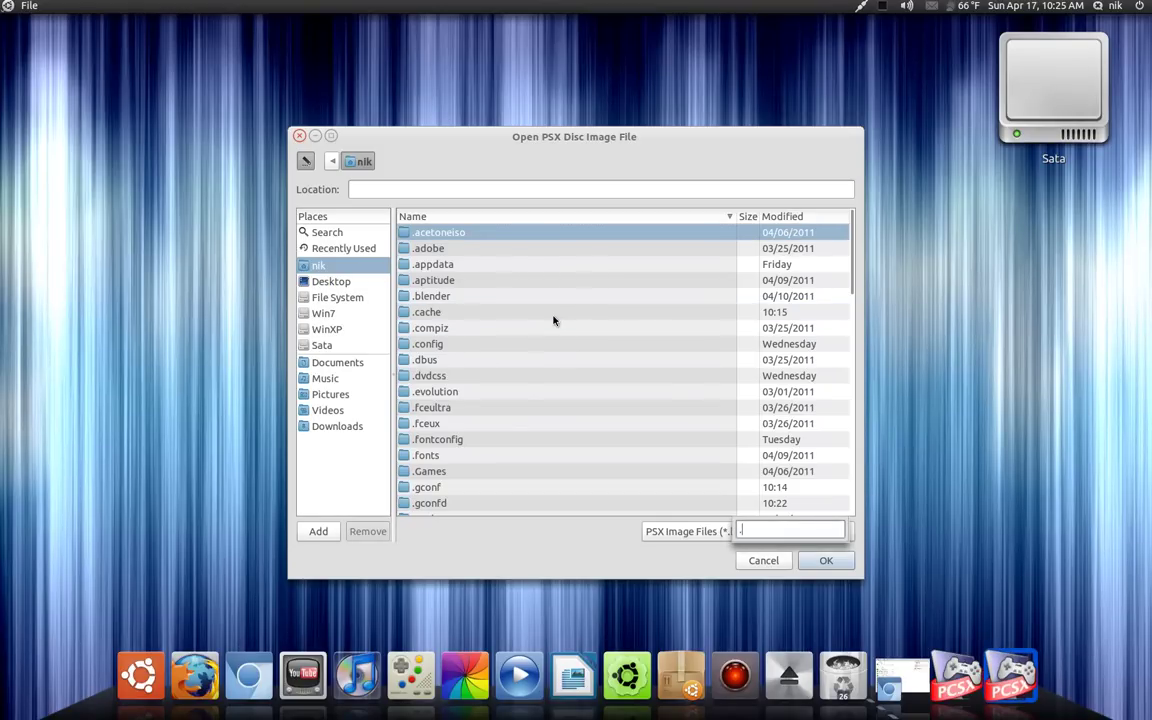
text(g)
key(Return)
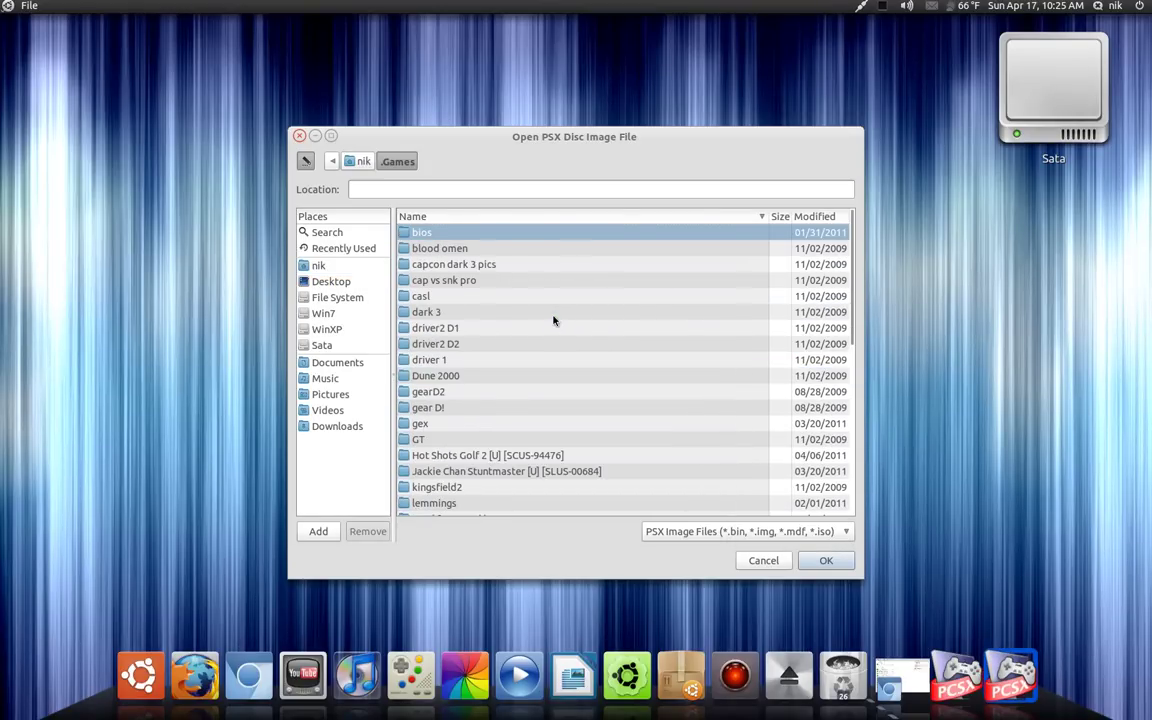
text(t)
key(Return)
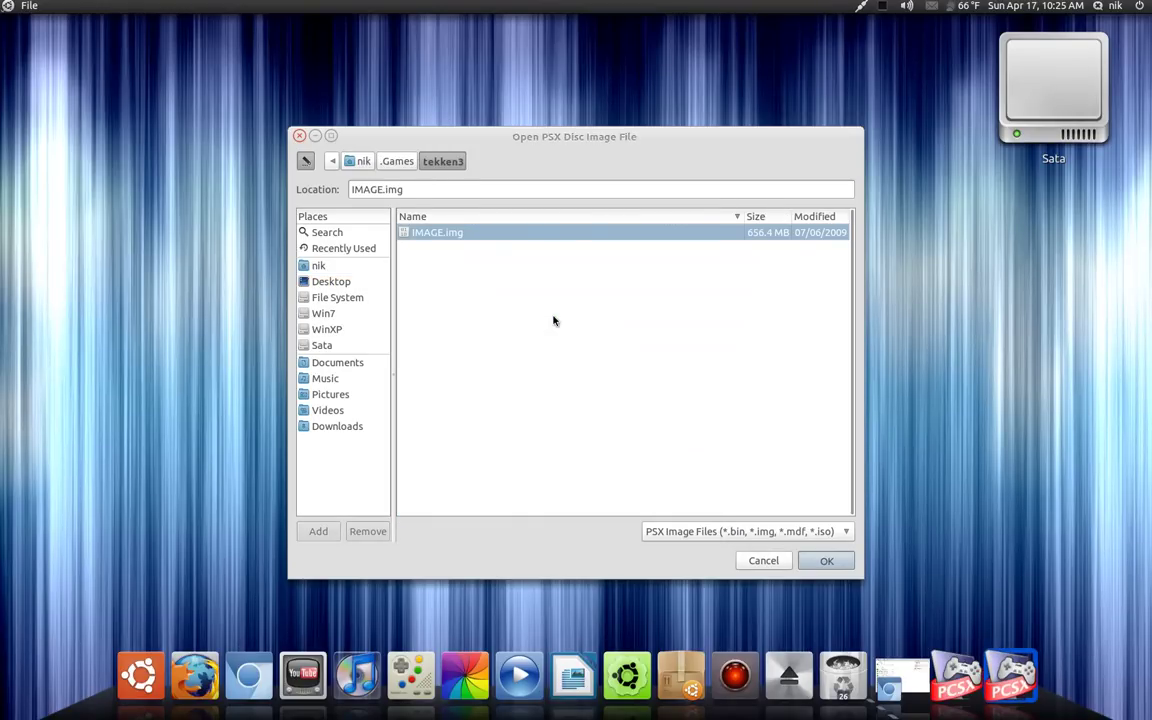
key(Return)
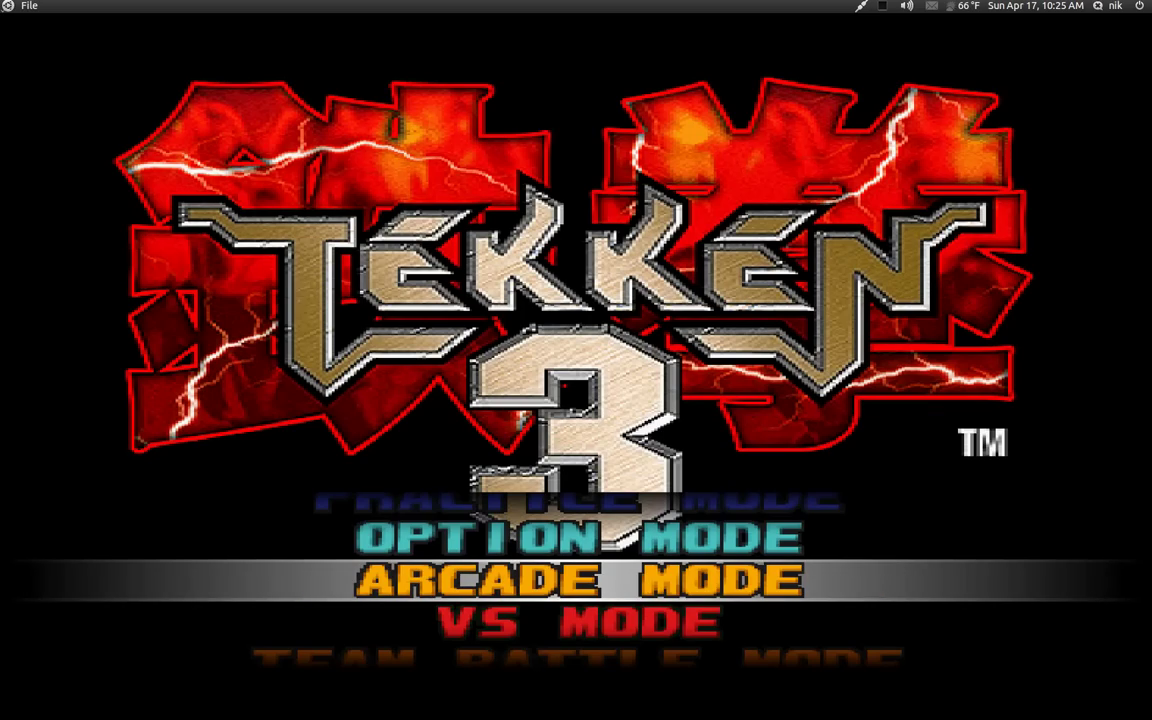
key(Return)
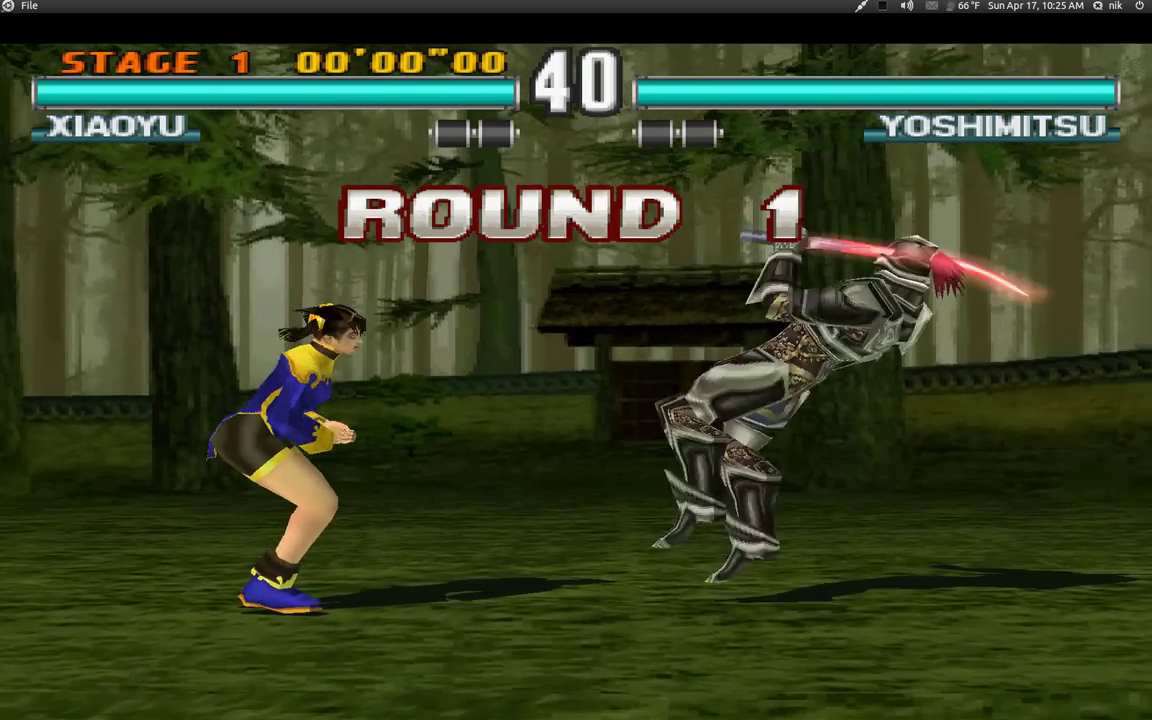
key(Return)
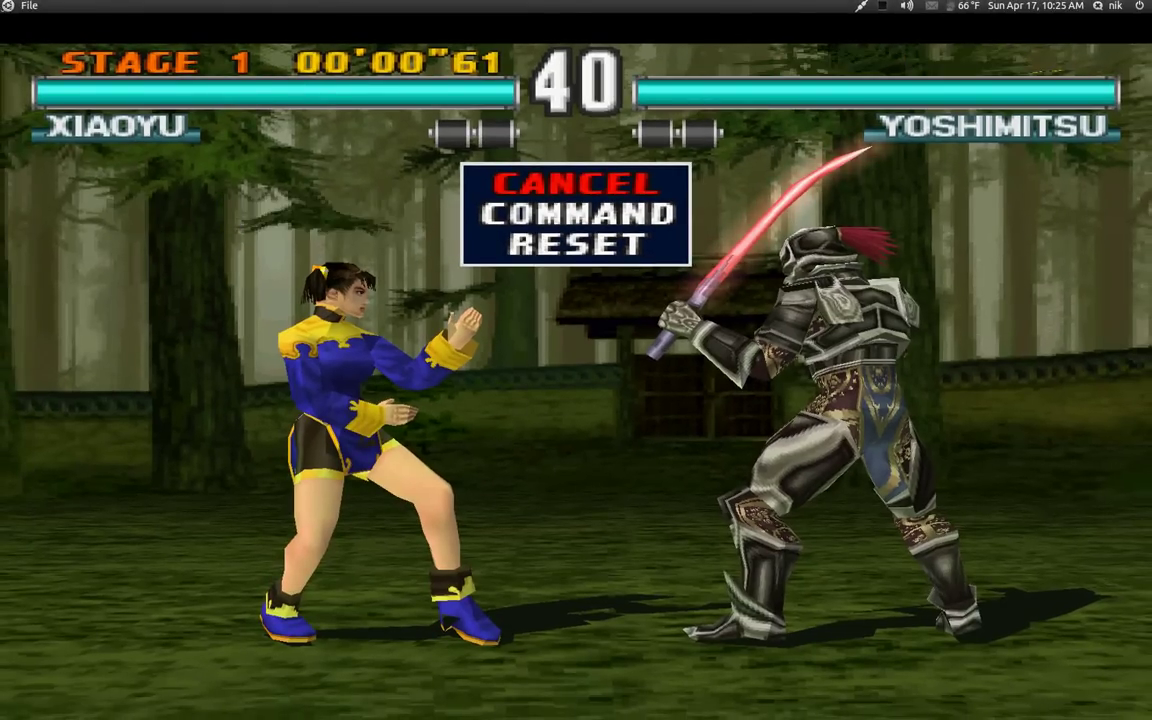
Step: Leave fullscreen and turn on Autohide in the top panel's Properties
key(Escape)
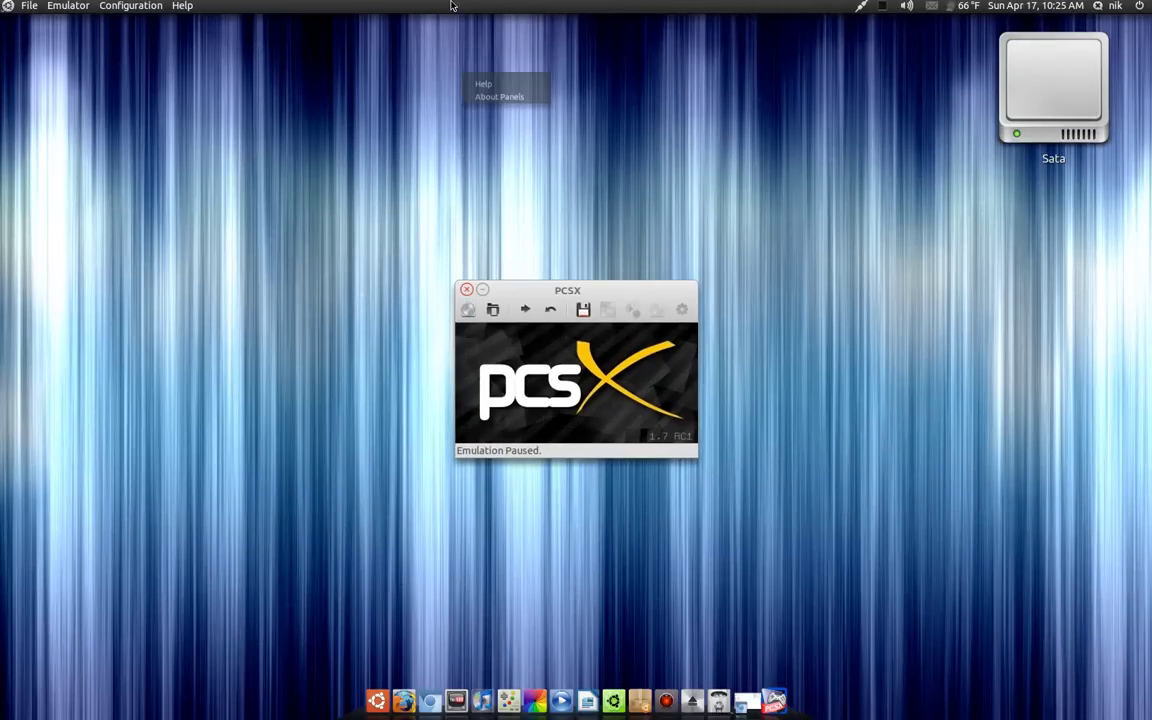
key(Escape)
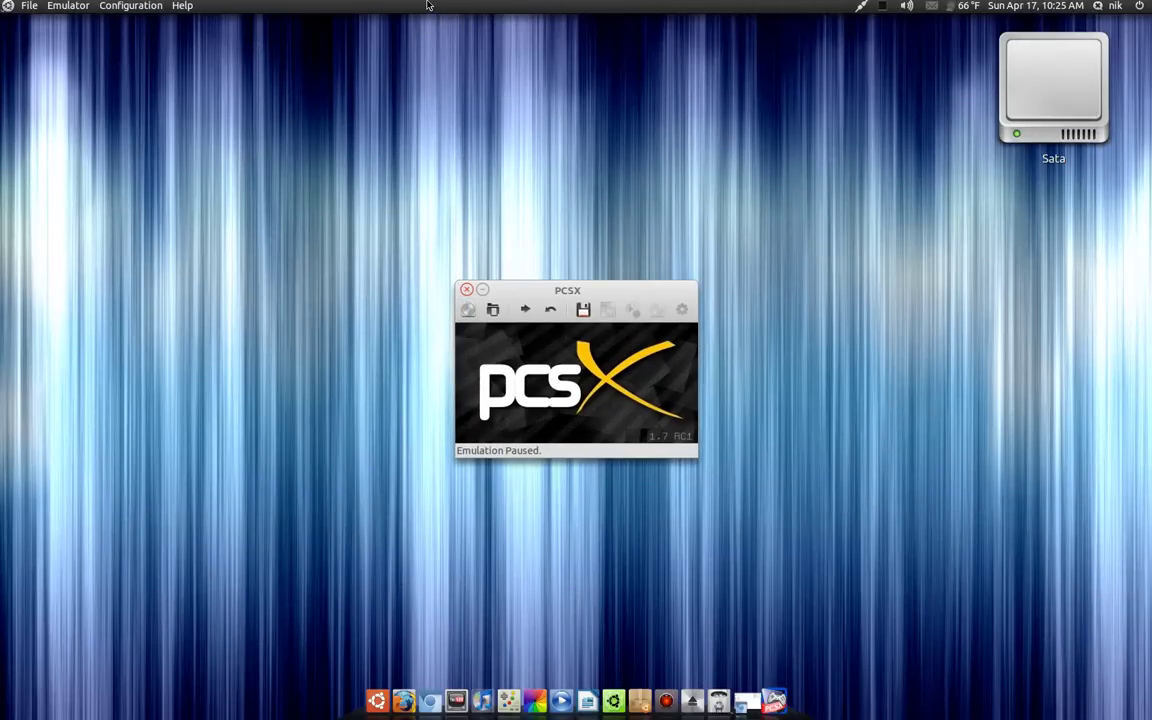
right_click(428, 4)
key(Escape)
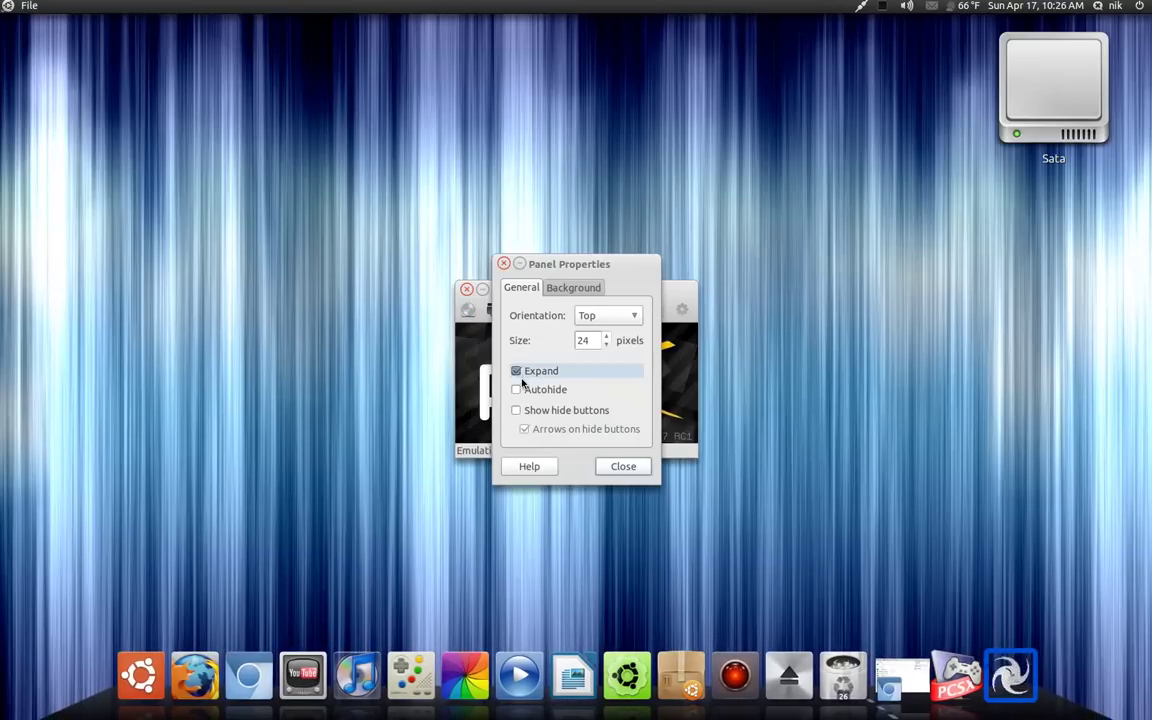
click(516, 389)
click(622, 465)
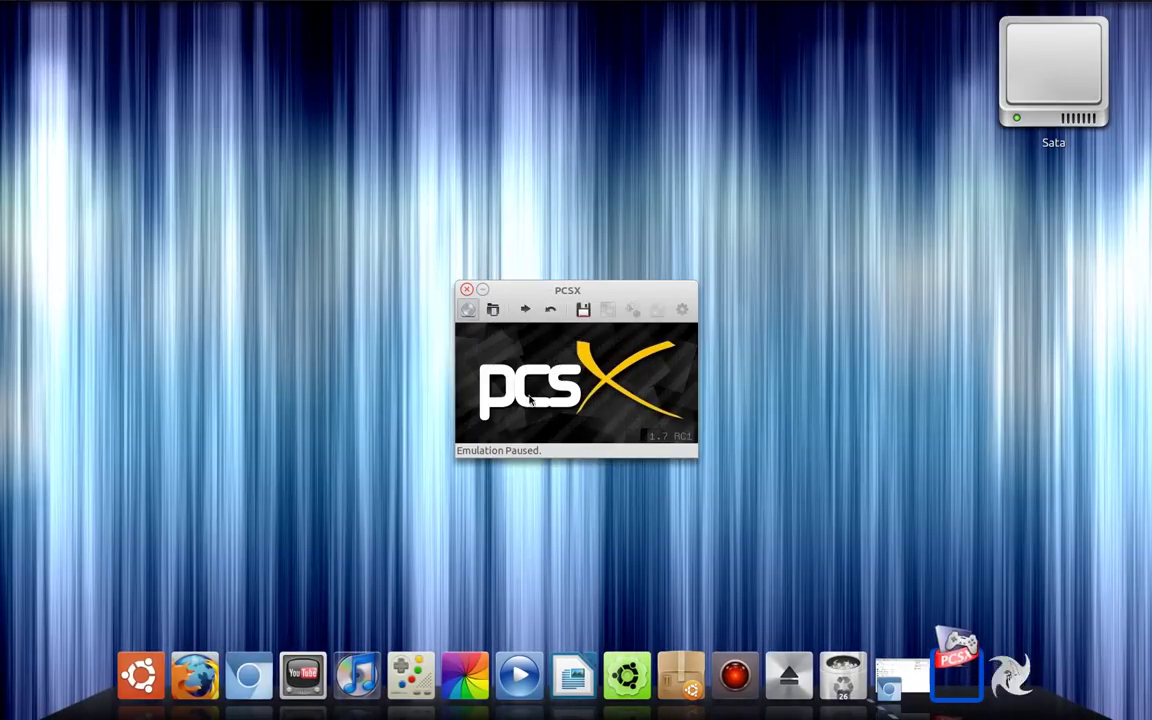
Step: Move the paused PCSX window a little higher and open its tray indicator menu
click(489, 305)
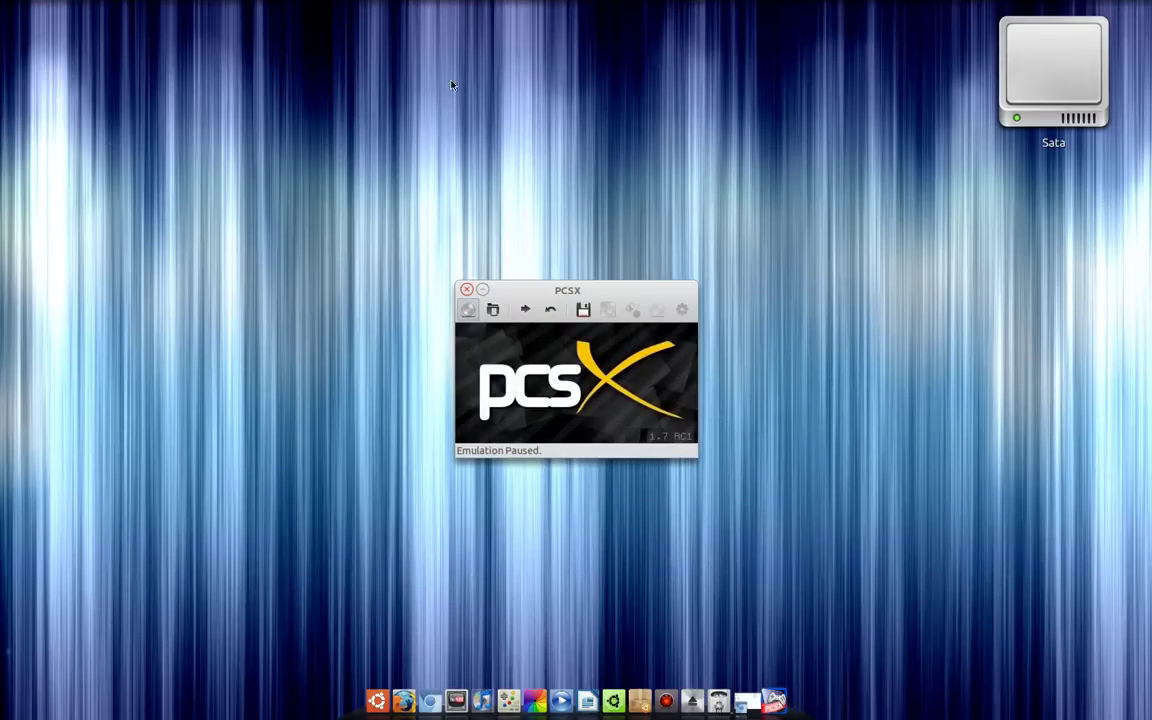
drag(531, 289, 526, 240)
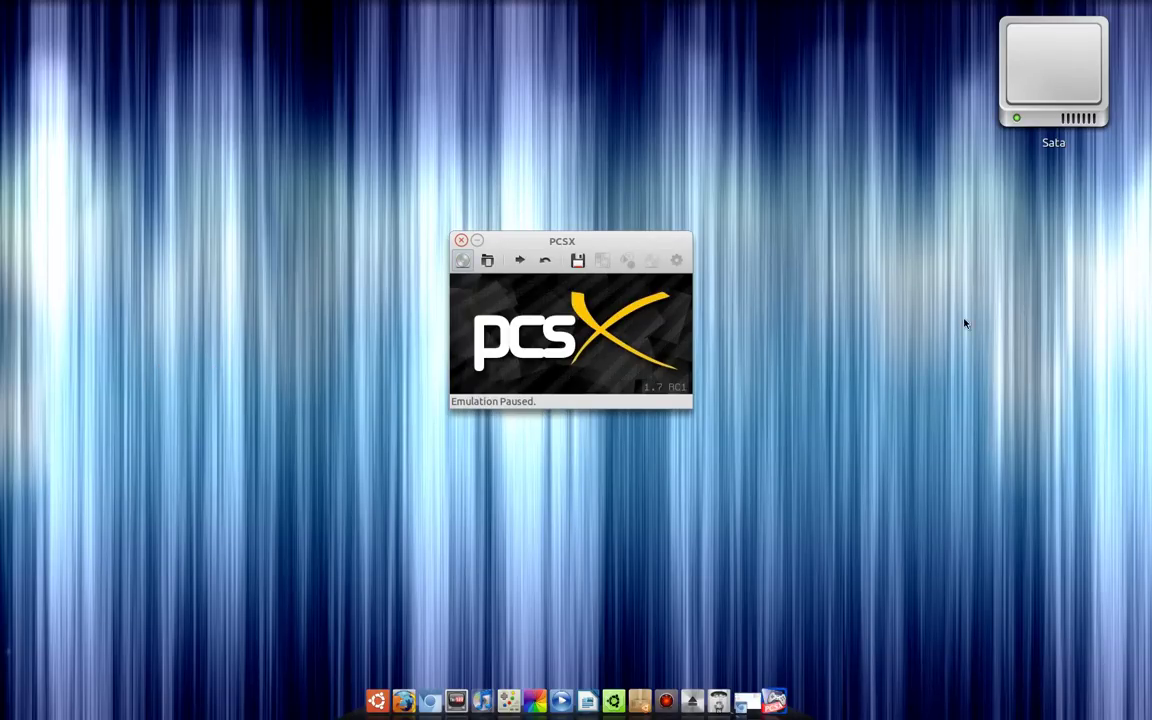
click(884, 7)
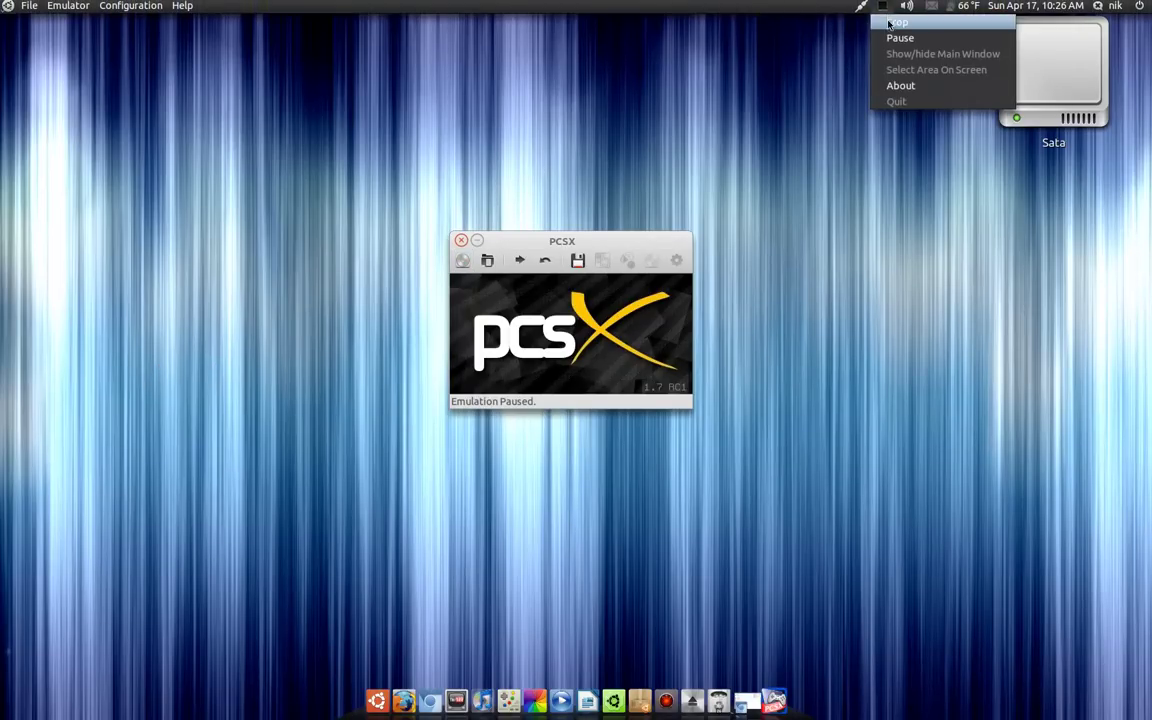